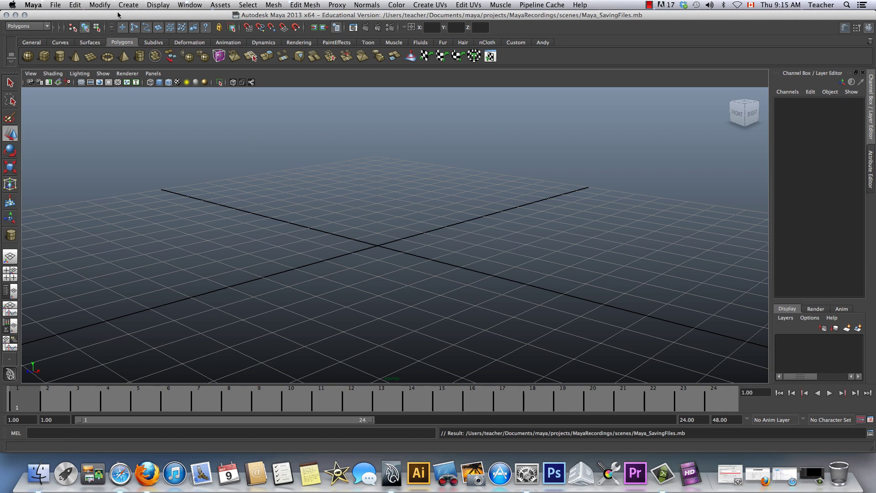
# Look through the General, Curves and Surfaces shelves, finishing on the Polygons shelf.
pyautogui.click(55, 6)
pyautogui.press('Escape')
pyautogui.click(33, 43)
pyautogui.click(60, 41)
pyautogui.click(85, 42)
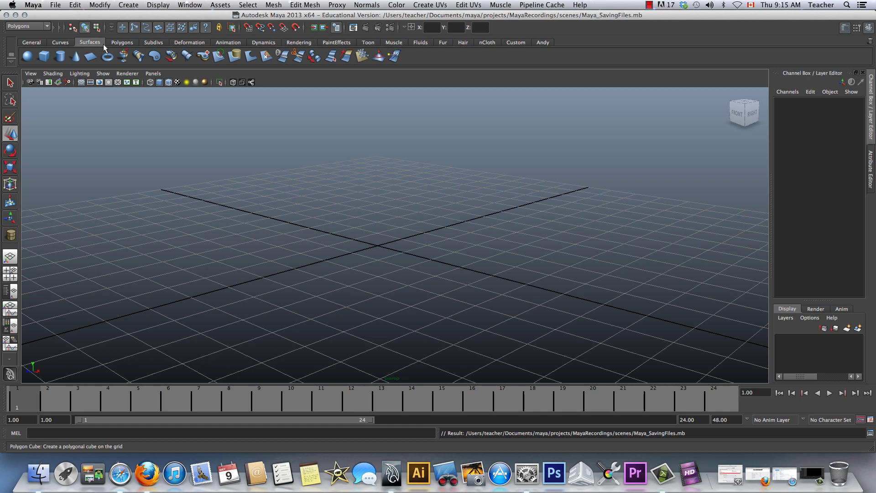
pyautogui.click(122, 41)
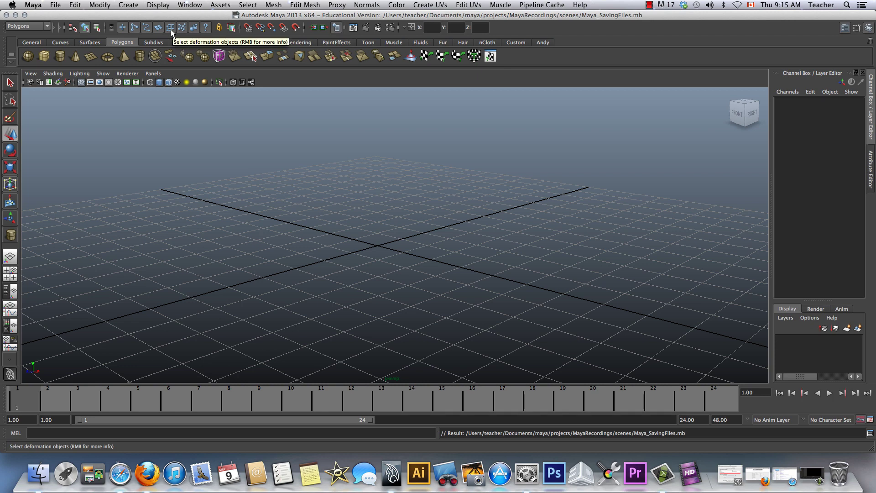
# Review the available menu sets and compare the Surfaces shelf, keeping Polygons as both menu set and shelf.
pyautogui.click(33, 24)
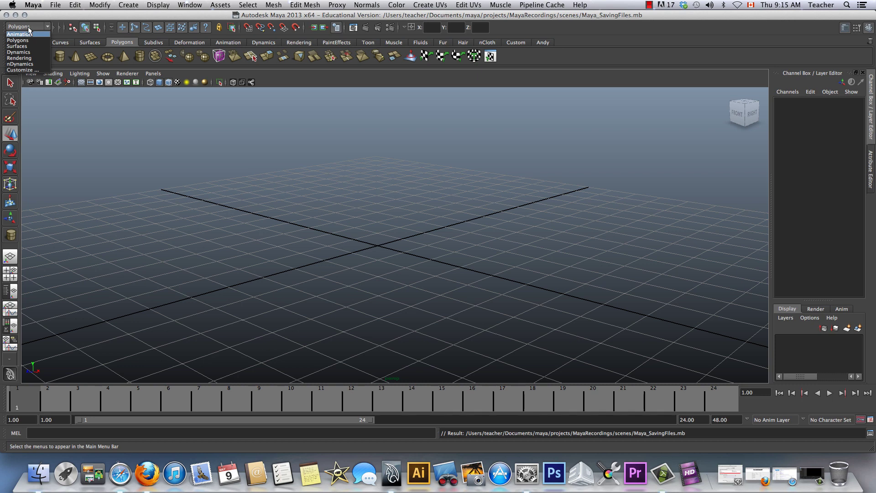
pyautogui.click(29, 26)
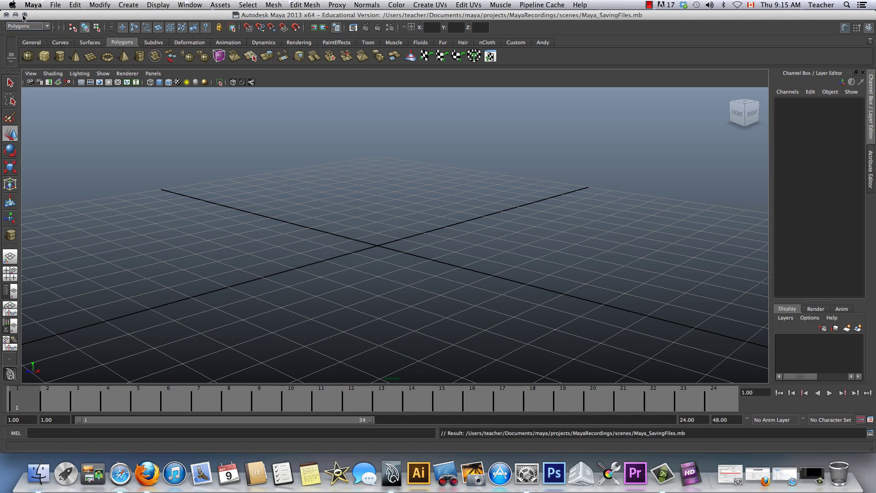
pyautogui.click(47, 26)
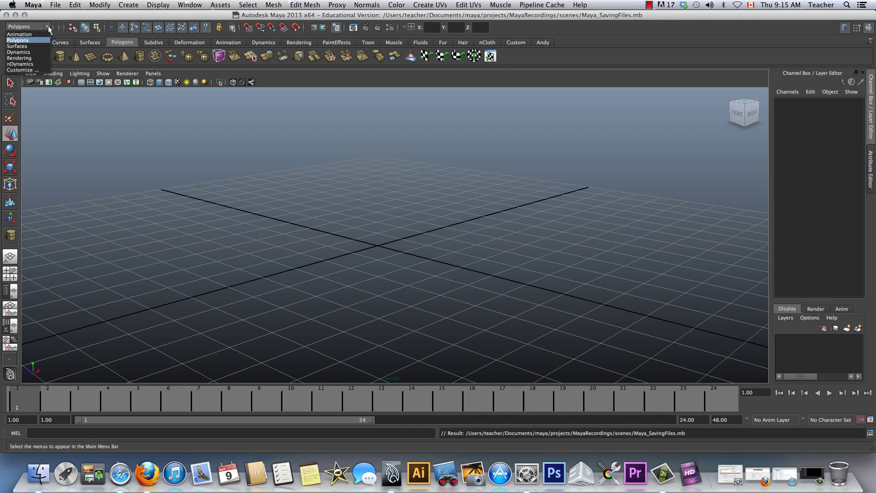
pyautogui.click(20, 41)
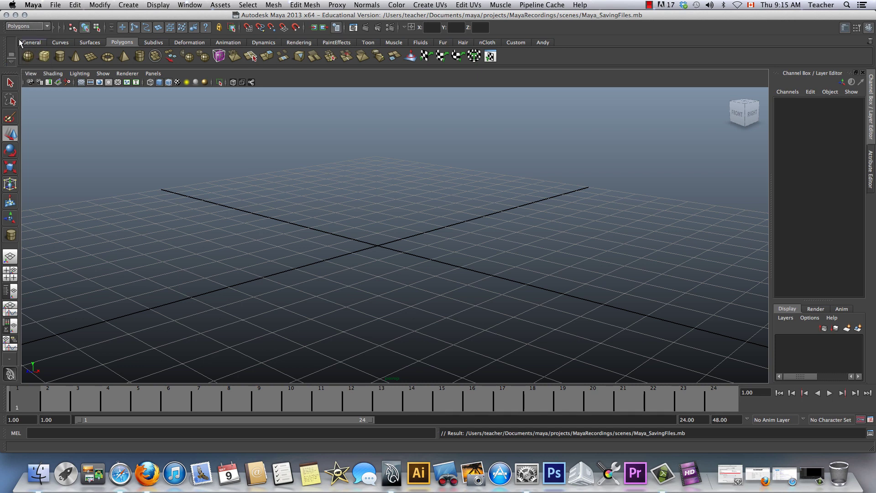
pyautogui.click(90, 42)
pyautogui.click(117, 42)
pyautogui.click(36, 28)
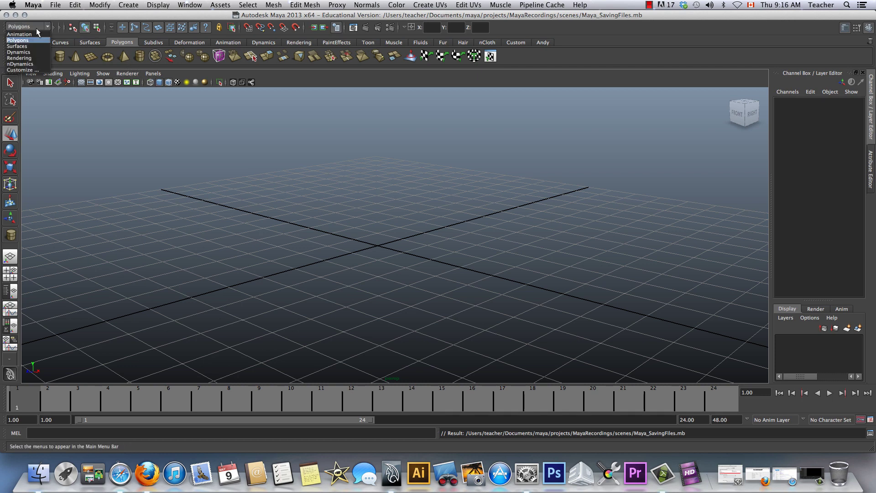
pyautogui.click(31, 39)
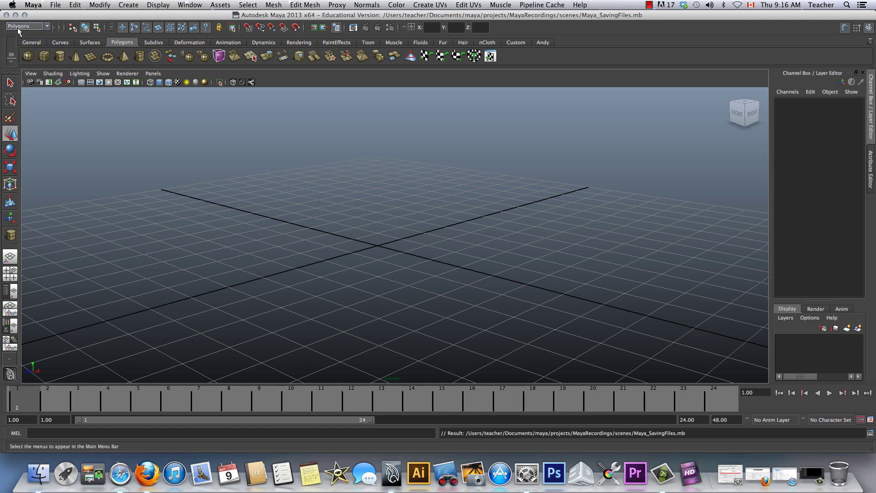
# Switch the menu set to Animation and return it to Polygons.
pyautogui.click(47, 27)
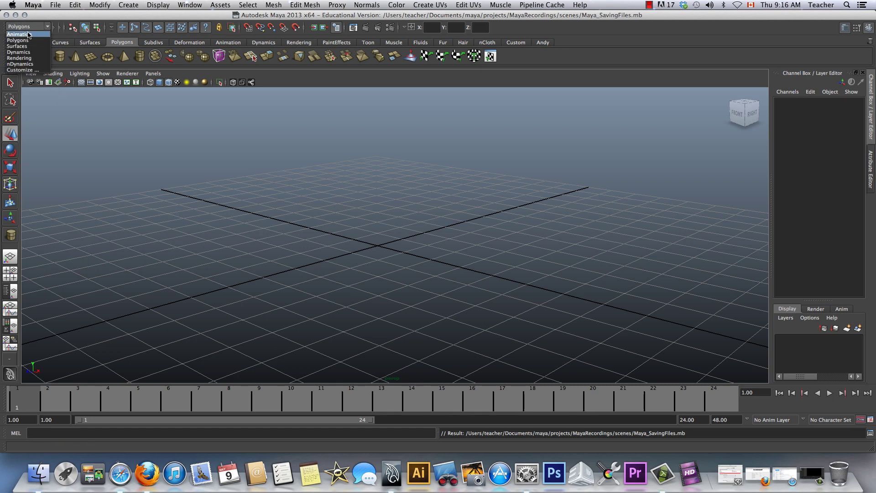
pyautogui.click(26, 34)
pyautogui.click(27, 25)
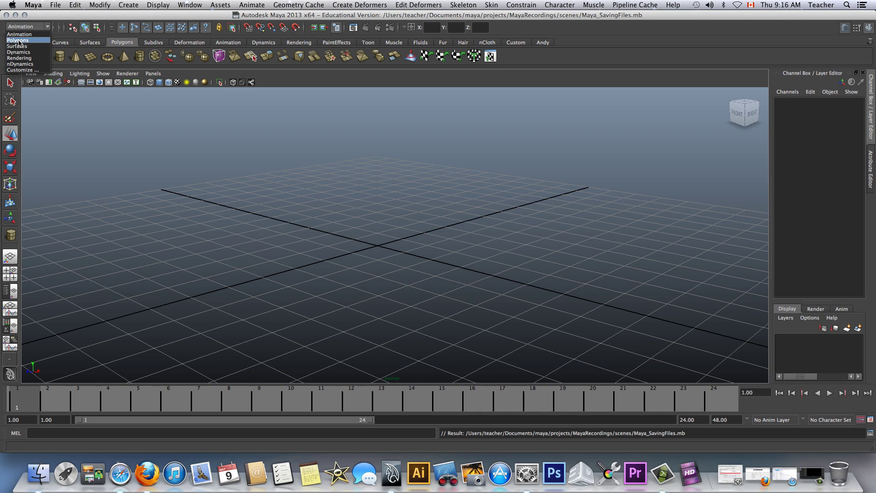
pyautogui.click(18, 41)
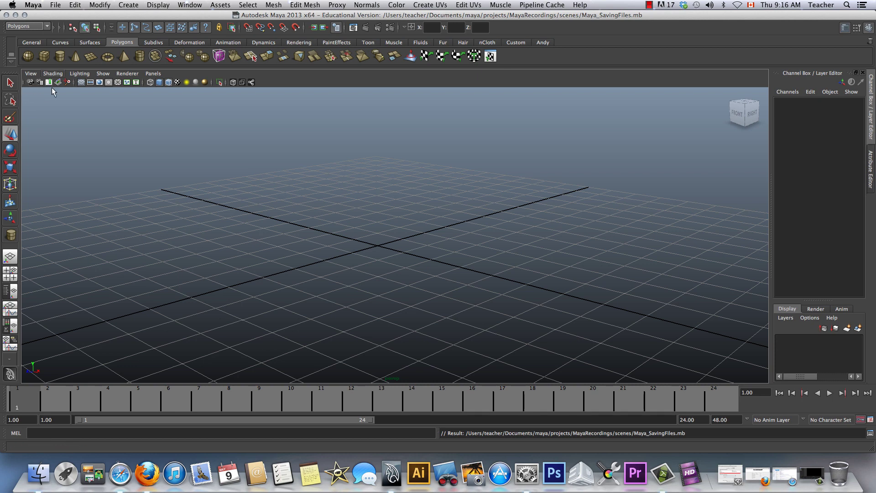
# Place a polygon cylinder near the grid centre and cycle through the Move, Rotate and Scale tools on it, ending with Move.
pyautogui.click(58, 55)
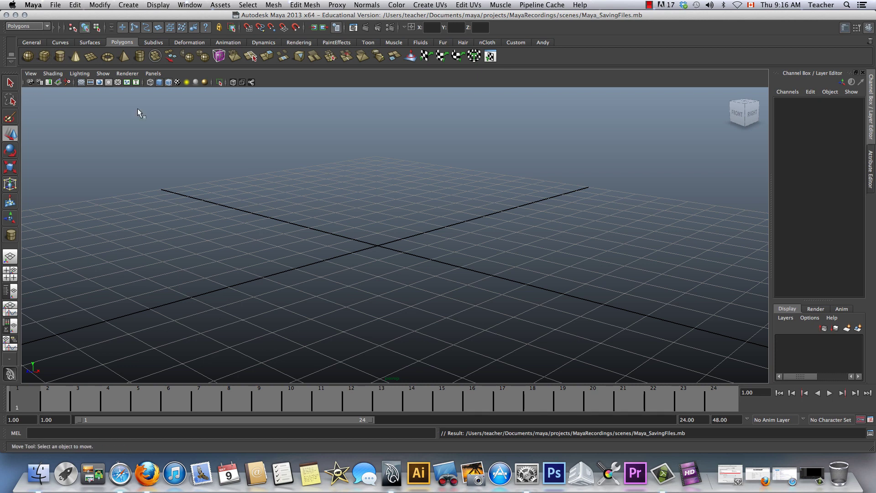
pyautogui.click(384, 259)
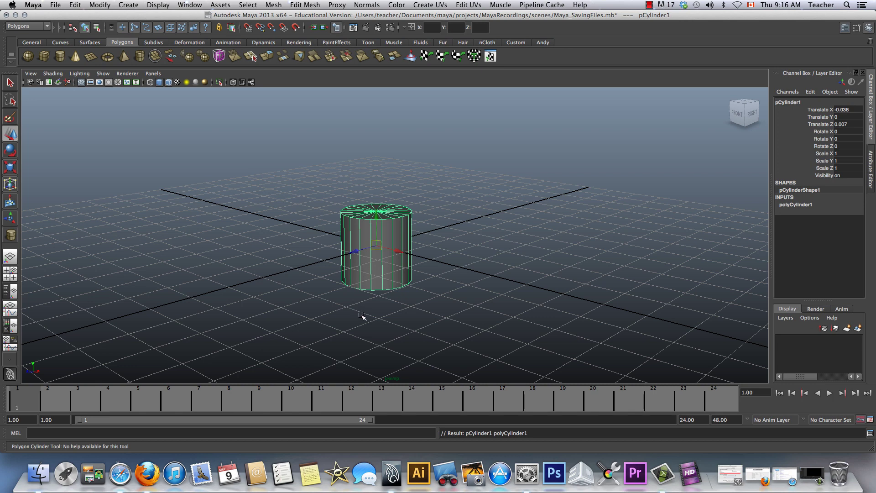
pyautogui.press('w')
pyautogui.press('e')
pyautogui.press('r')
pyautogui.press('w')
pyautogui.press('e')
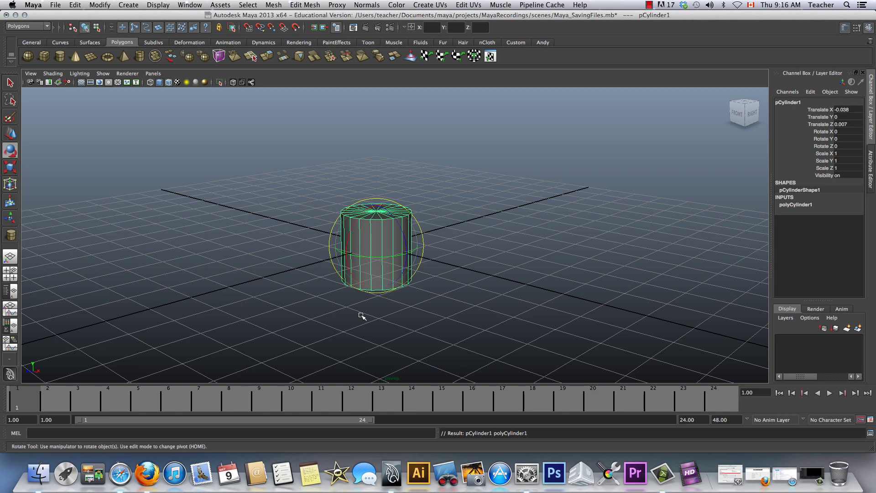
pyautogui.press('r')
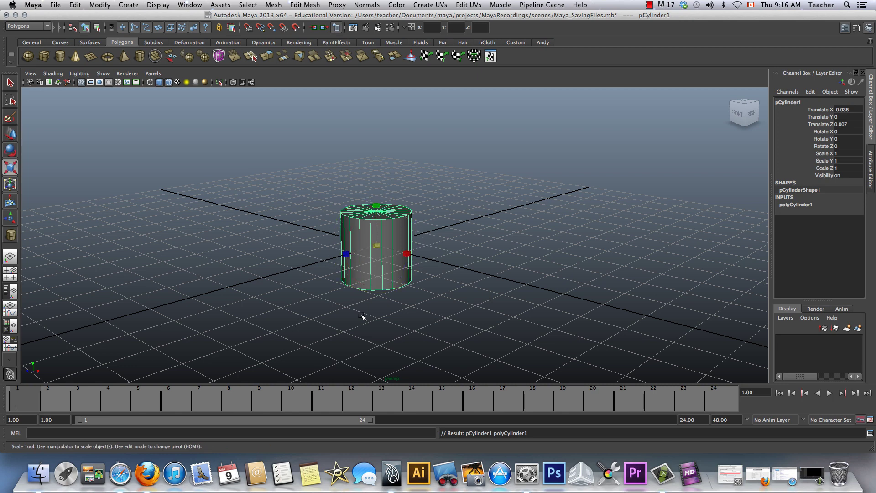
pyautogui.press('w')
# Orbit and zoom the perspective view to look at the cylinder from different angles and distances.
pyautogui.moveTo(307, 262)
pyautogui.keyDown('alt'); pyautogui.mouseDown()
pyautogui.moveTo(289, 288)
pyautogui.moveTo(295, 262)
pyautogui.moveTo(318, 262)
pyautogui.mouseUp(); pyautogui.keyUp('alt')
pyautogui.scroll(3, 383, 250)
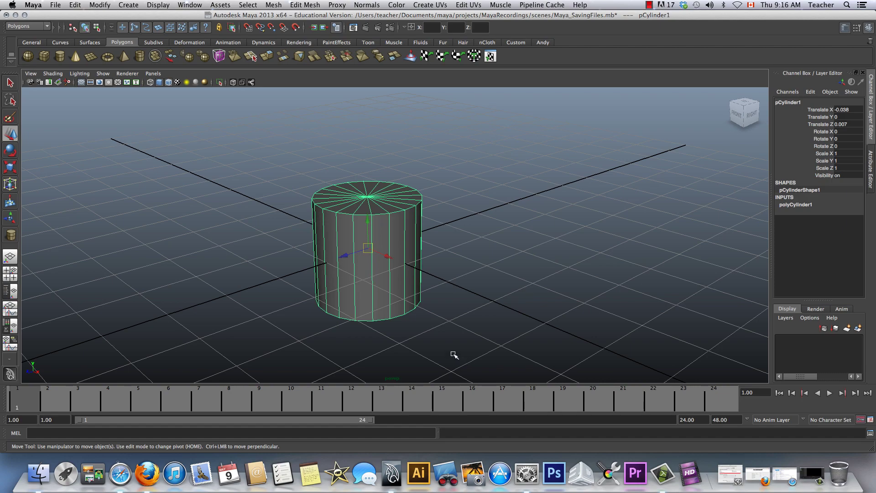
pyautogui.scroll(5, 462, 360)
pyautogui.scroll(-8, 447, 331)
pyautogui.scroll(4, 447, 329)
pyautogui.keyDown('alt'); pyautogui.moveTo(469, 348); pyautogui.dragTo(425, 310); pyautogui.keyUp('alt')
# Try the Select, Move and Rotate tools while deselecting and reselecting the cylinder, ending with it selected and Move active.
pyautogui.press('q')
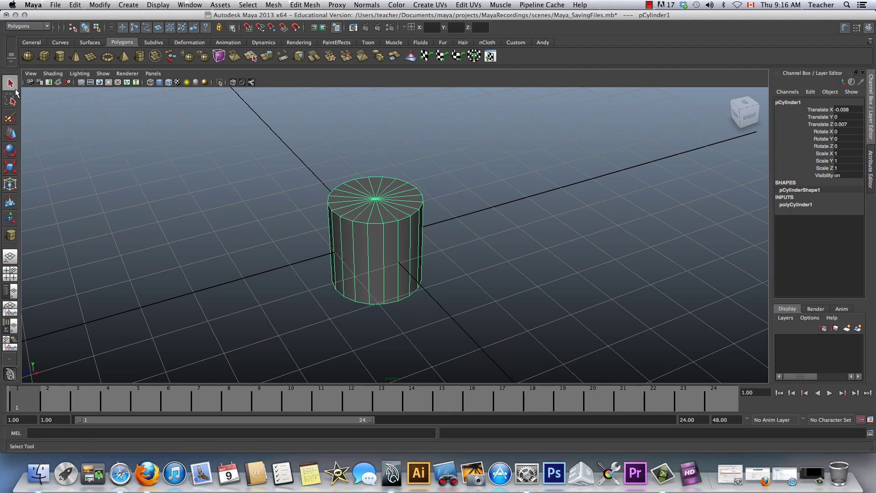
pyautogui.click(10, 133)
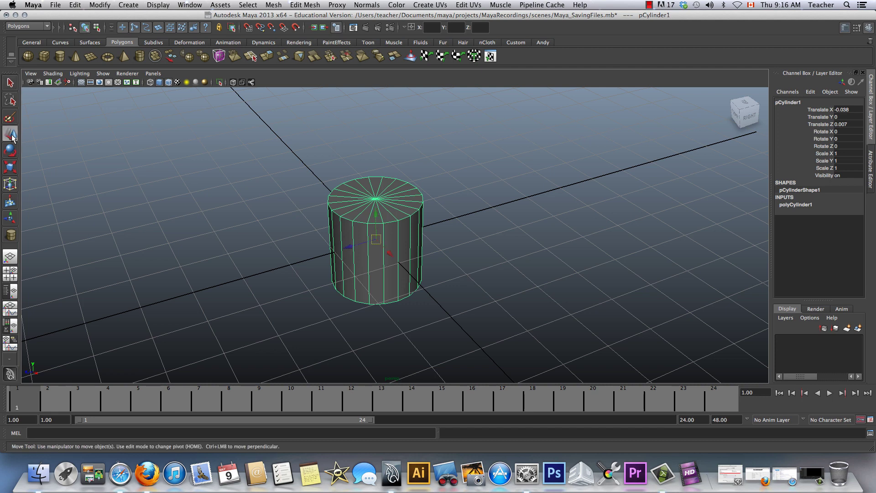
pyautogui.click(109, 133)
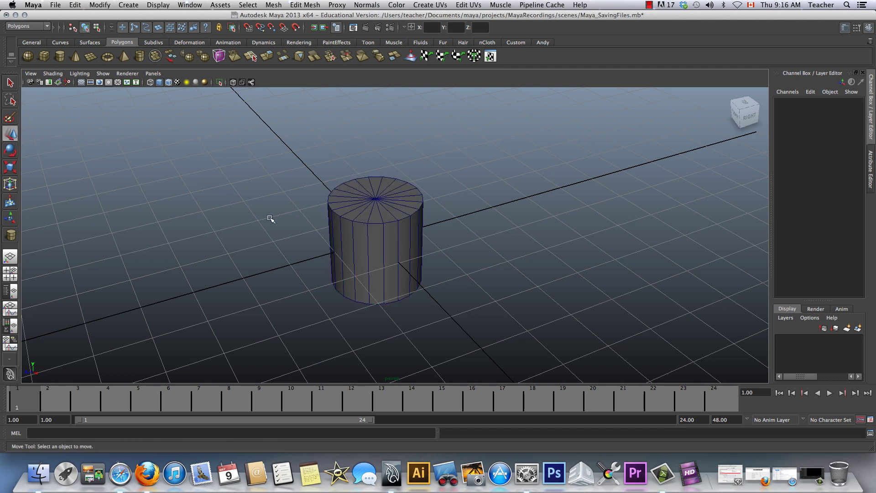
pyautogui.click(359, 227)
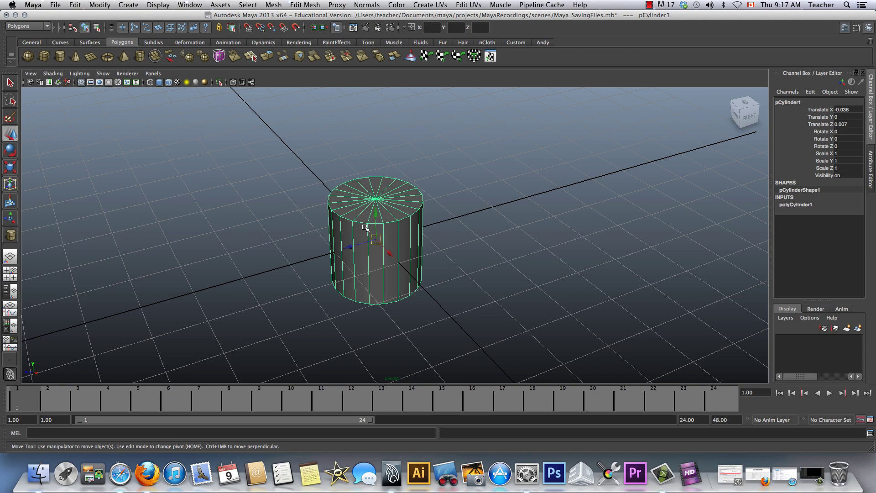
pyautogui.keyDown('alt'); pyautogui.moveTo(266, 254); pyautogui.dragTo(292, 241); pyautogui.keyUp('alt')
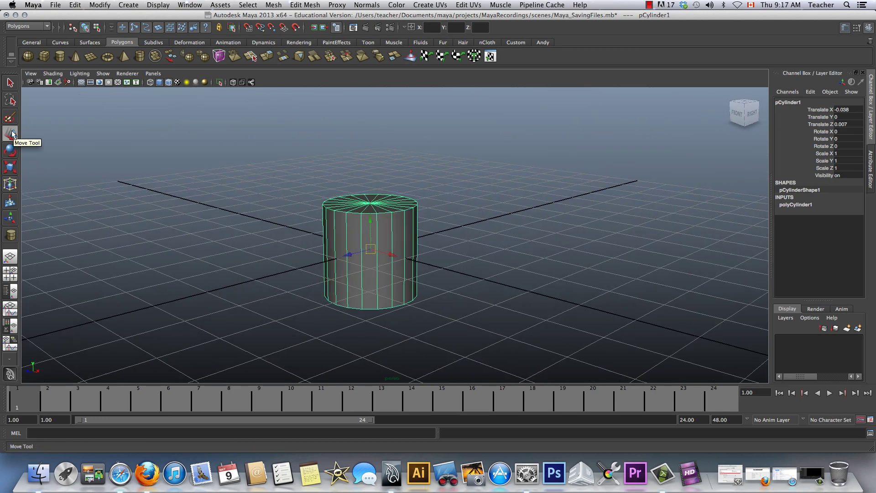
pyautogui.click(15, 154)
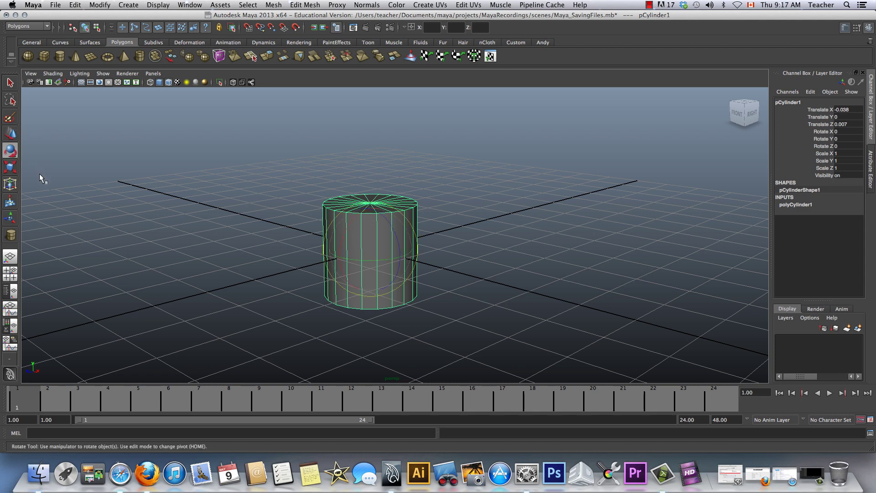
pyautogui.press('q')
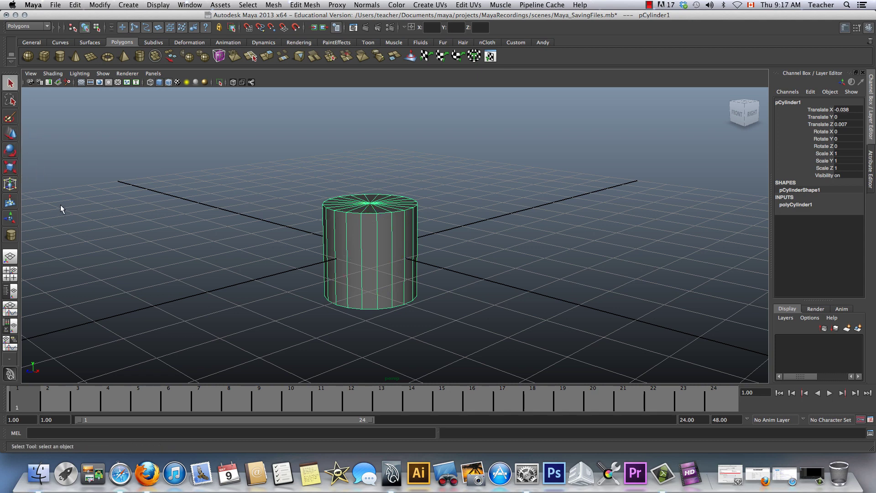
pyautogui.click(159, 203)
pyautogui.click(395, 247)
pyautogui.press('w')
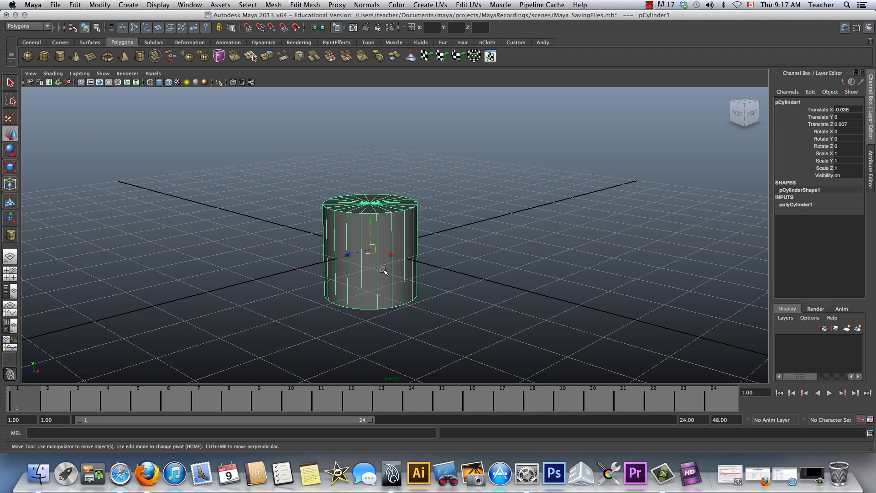
# Move the cylinder along Z to about 0.181, try moving it along X and Y, and undo the X and Y moves.
pyautogui.click(353, 254)
pyautogui.moveTo(354, 254); pyautogui.dragTo(464, 224)
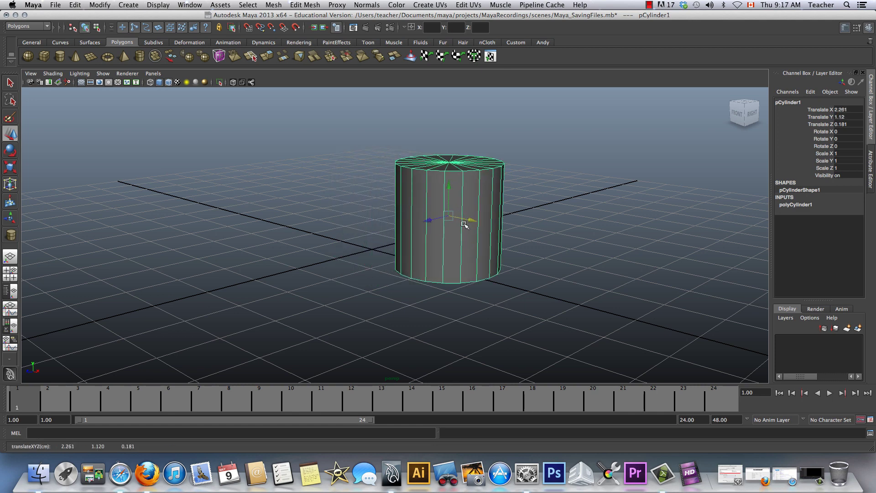
pyautogui.hotkey('ctrl', 'z')
pyautogui.hotkey('ctrl', 'z')
pyautogui.hotkey('ctrl', 'z')
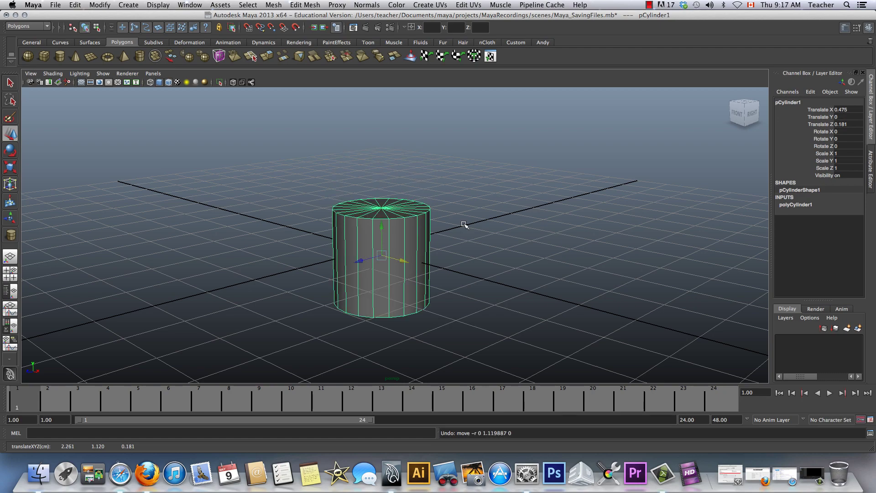
# Raise the cylinder along Y to about 1.77 and undo the move.
pyautogui.keyDown('alt'); pyautogui.moveTo(376, 273); pyautogui.dragTo(357, 273); pyautogui.keyUp('alt')
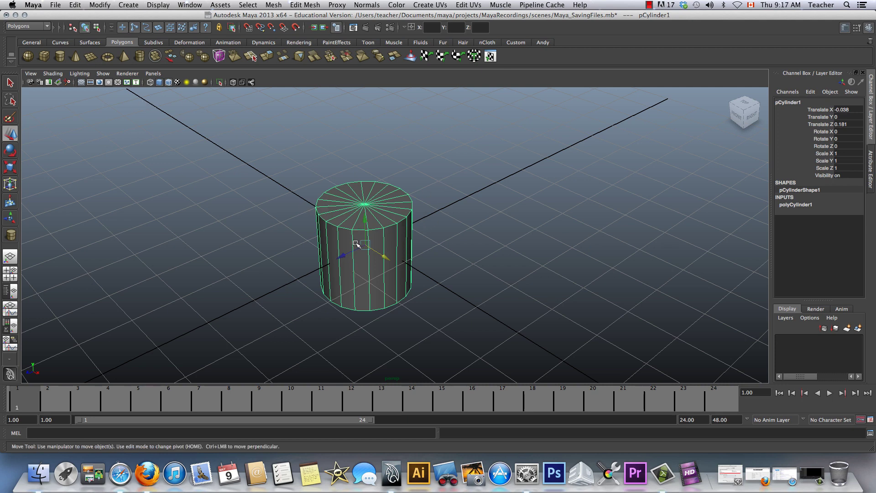
pyautogui.moveTo(365, 226); pyautogui.dragTo(371, 152)
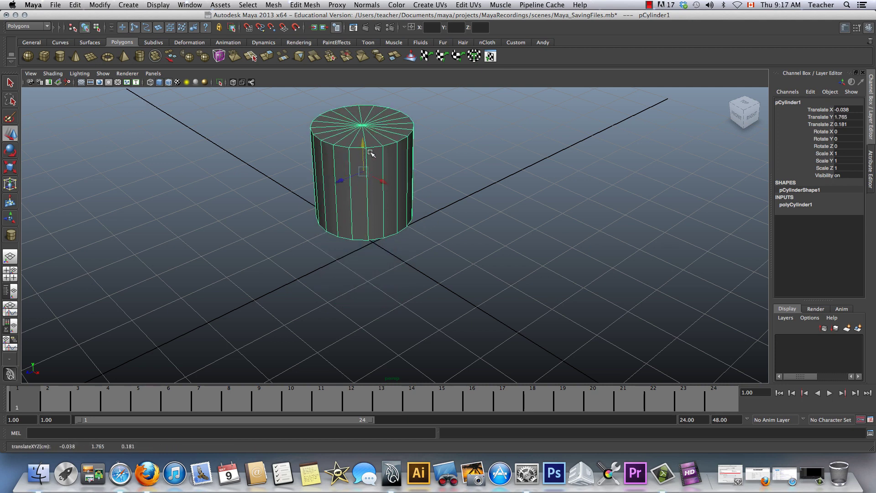
pyautogui.hotkey('ctrl', 'z')
# Try raising the cylinder along Y by about 0.96 from a closer view and undo that move.
pyautogui.scroll(3, 322, 146)
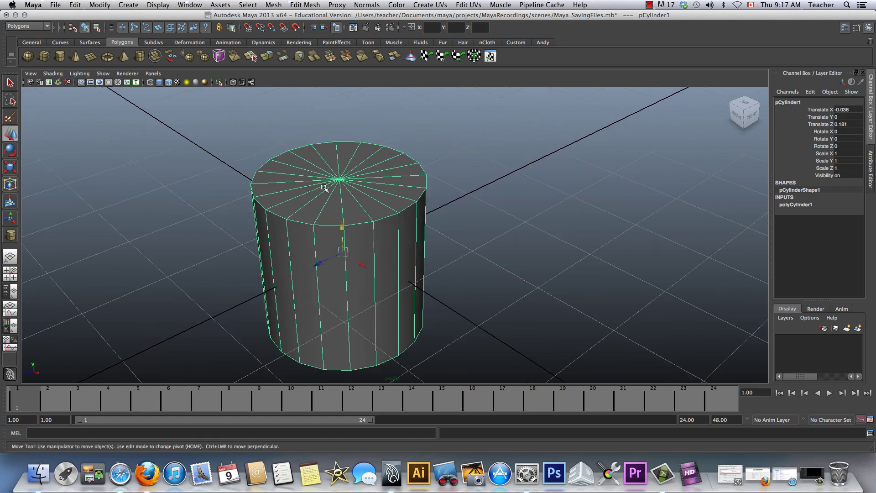
pyautogui.scroll(-3, 327, 186)
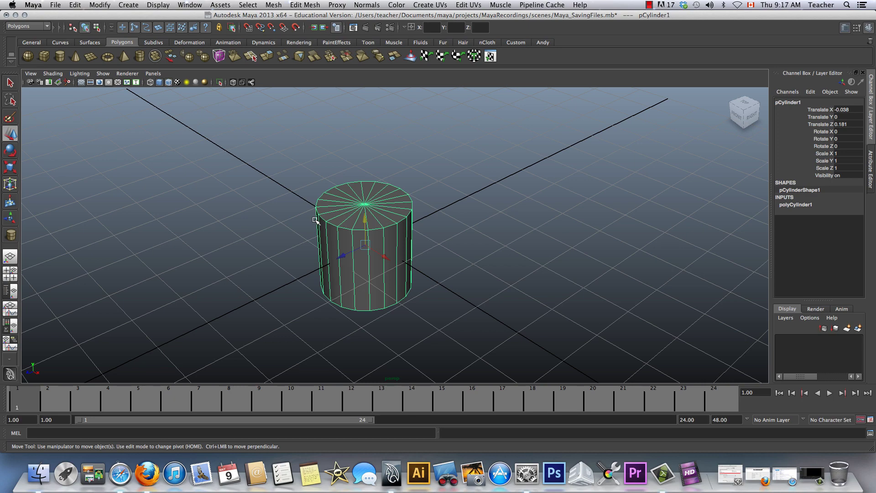
pyautogui.keyDown('alt'); pyautogui.moveTo(262, 270); pyautogui.dragTo(254, 250, button='middle'); pyautogui.keyUp('alt')
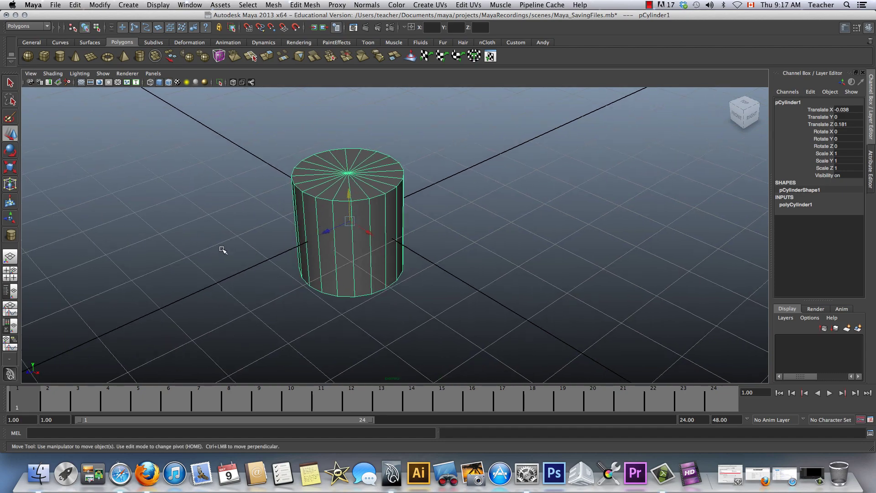
pyautogui.keyDown('alt'); pyautogui.moveTo(219, 248); pyautogui.dragTo(312, 303); pyautogui.keyUp('alt')
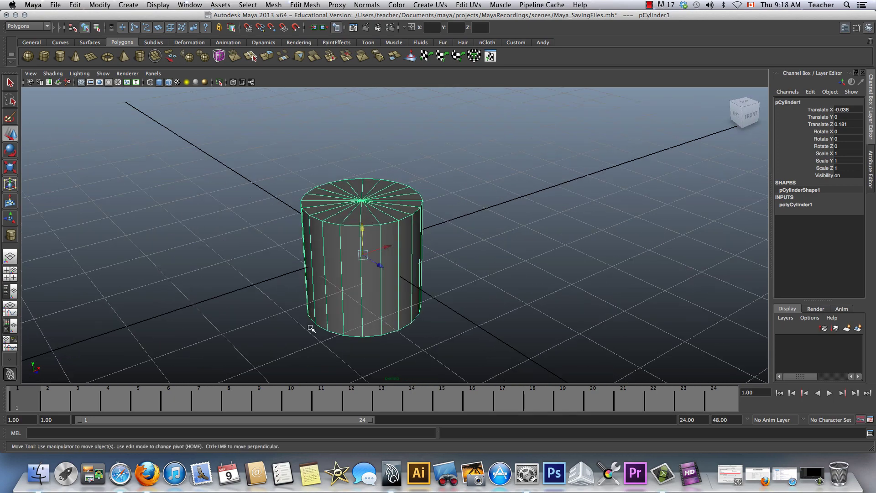
pyautogui.keyDown('alt'); pyautogui.moveTo(313, 303); pyautogui.dragTo(313, 336, button='right'); pyautogui.keyUp('alt')
pyautogui.moveTo(313, 337); pyautogui.dragTo(321, 270, button='middle')
pyautogui.hotkey('ctrl', 'z')
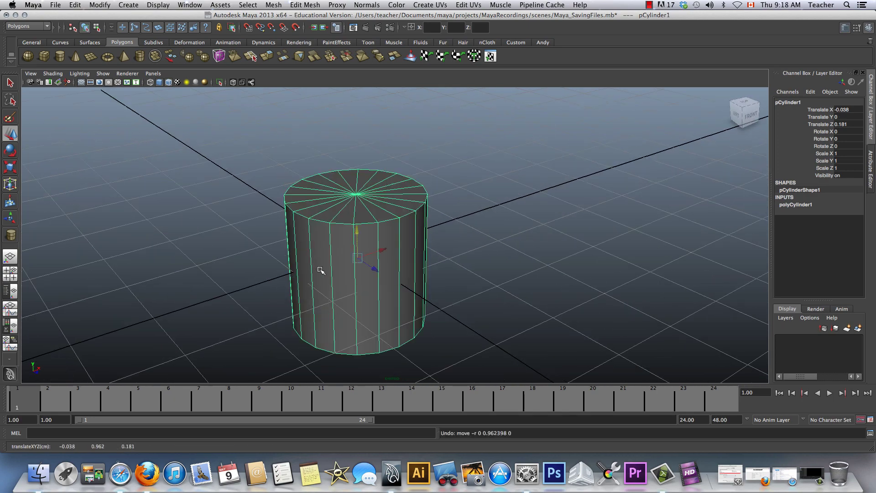
pyautogui.keyDown('alt'); pyautogui.moveTo(321, 270); pyautogui.dragTo(322, 245); pyautogui.keyUp('alt')
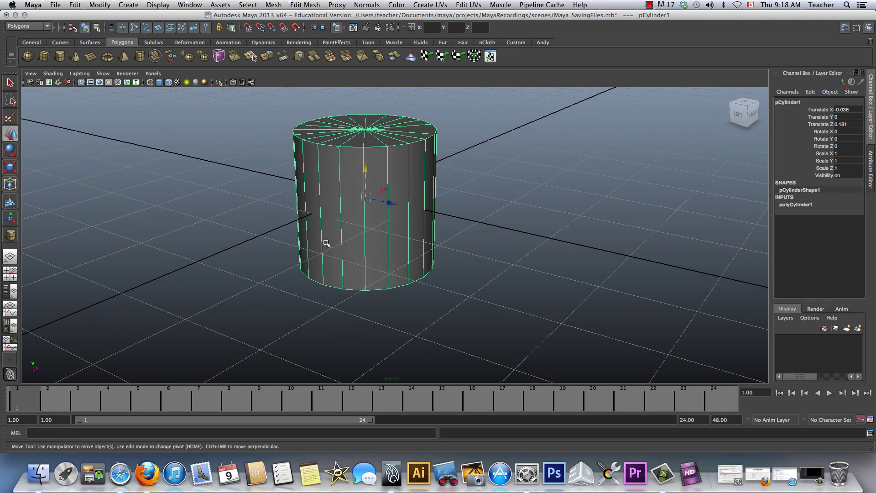
pyautogui.moveTo(367, 189); pyautogui.dragTo(388, 205)
pyautogui.scroll(3, 391, 189)
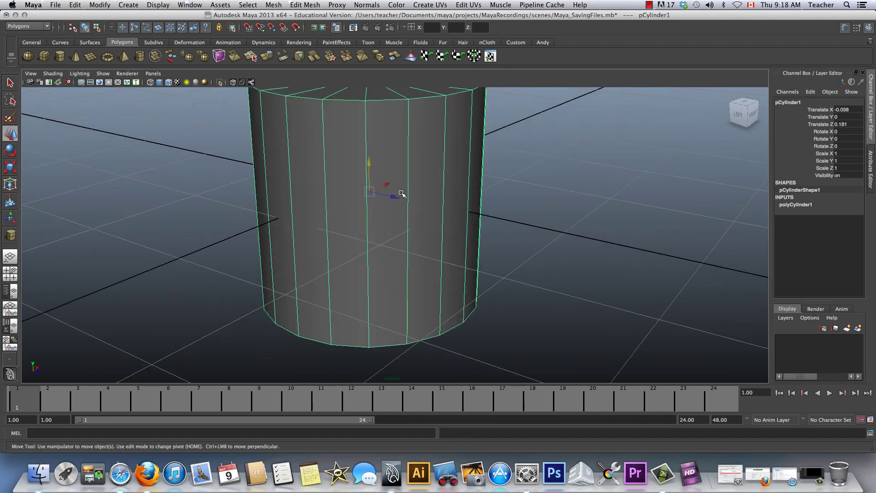
# Examine the cylinder by zooming in and out and orbiting around it.
pyautogui.scroll(-5, 396, 192)
pyautogui.scroll(-4, 399, 195)
pyautogui.scroll(7, 398, 195)
pyautogui.scroll(-2, 403, 197)
pyautogui.scroll(-2, 402, 195)
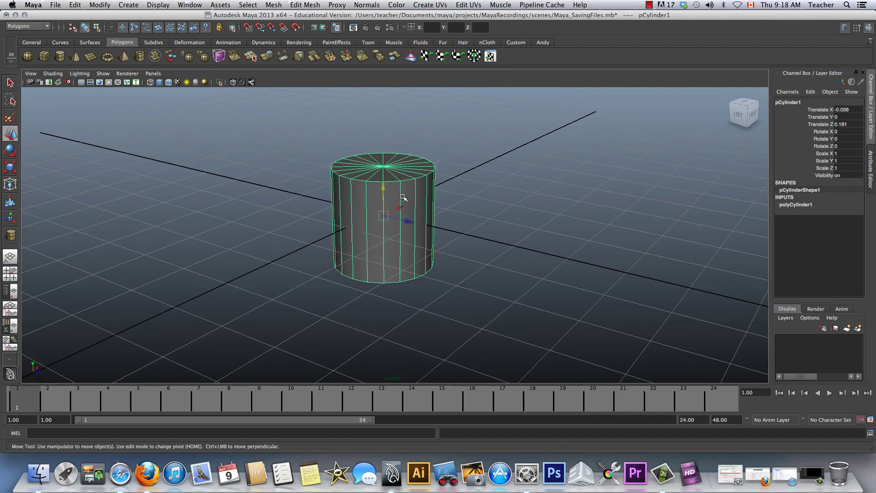
pyautogui.scroll(6, 400, 201)
pyautogui.keyDown('alt'); pyautogui.moveTo(358, 225); pyautogui.dragTo(296, 280); pyautogui.keyUp('alt')
pyautogui.scroll(-3, 436, 231)
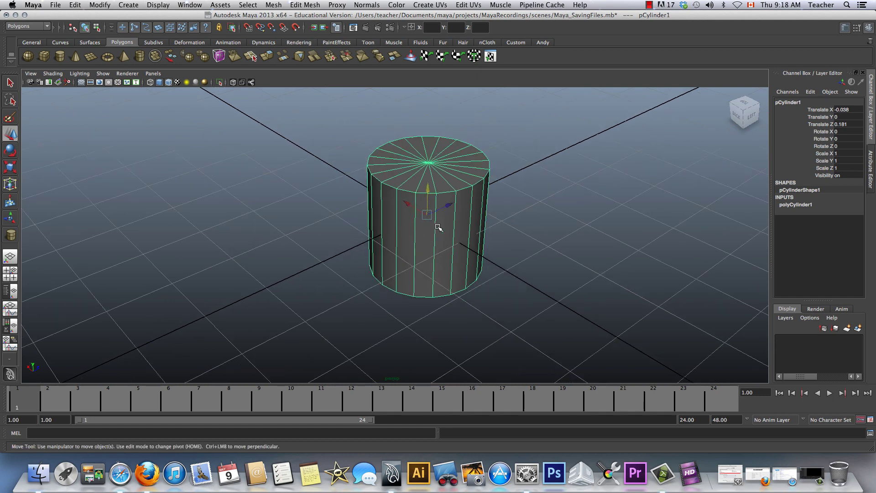
# Create a polygon torus beside the cylinder and move it to about 8.581 in X and 1.453 in Z.
pyautogui.click(107, 57)
pyautogui.moveTo(137, 192); pyautogui.dragTo(186, 251)
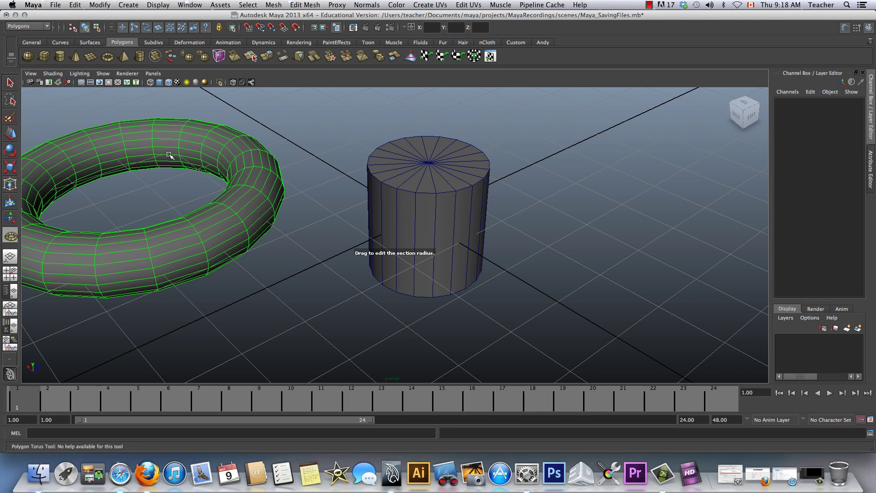
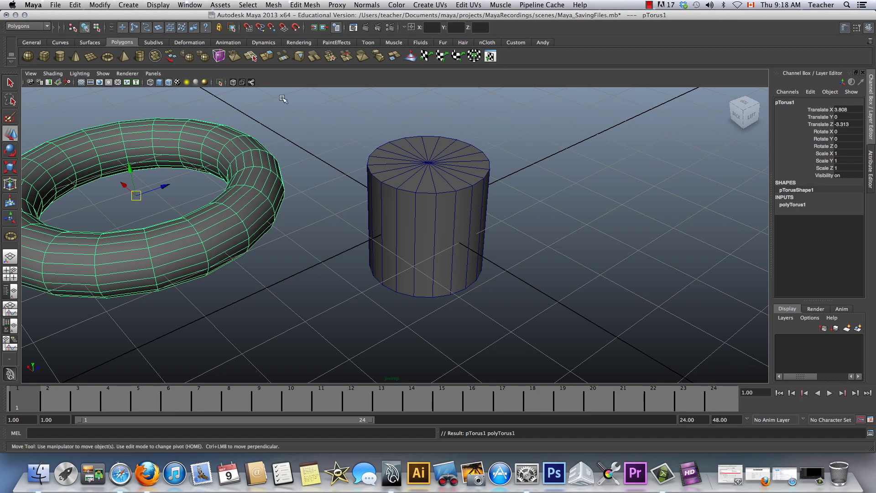
pyautogui.keyDown('alt'); pyautogui.moveTo(342, 209); pyautogui.dragTo(405, 287); pyautogui.keyUp('alt')
pyautogui.keyDown('alt'); pyautogui.moveTo(405, 287); pyautogui.dragTo(416, 188, button='middle'); pyautogui.keyUp('alt')
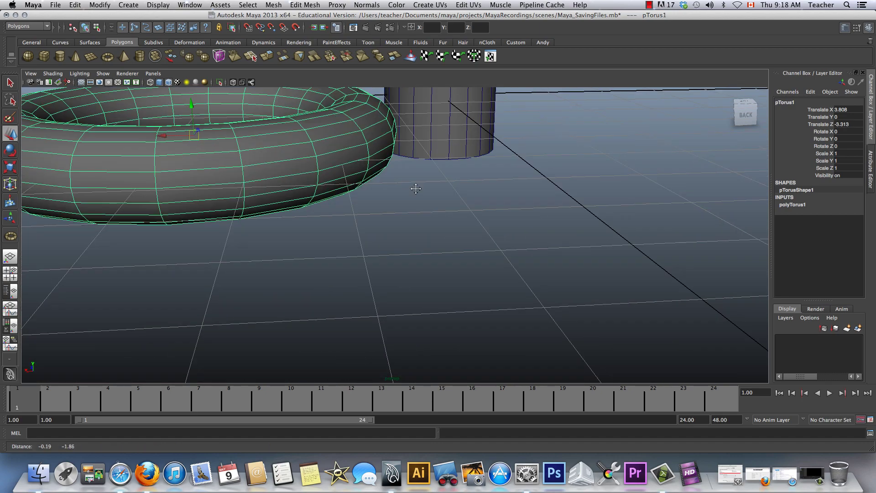
pyautogui.keyDown('alt'); pyautogui.moveTo(415, 189); pyautogui.dragTo(396, 211); pyautogui.keyUp('alt')
pyautogui.scroll(-3, 386, 214)
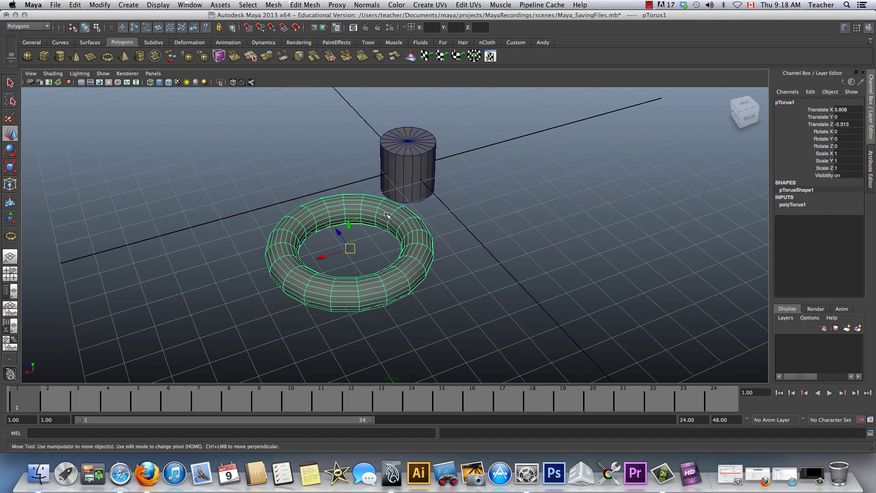
pyautogui.moveTo(326, 255); pyautogui.dragTo(162, 199)
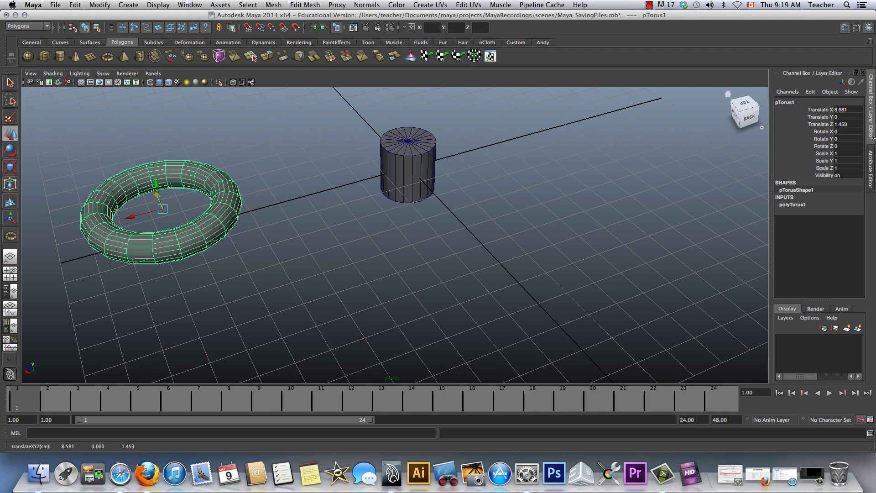
# Set the torus's Translate X and Translate Z to 0.
pyautogui.click(820, 110)
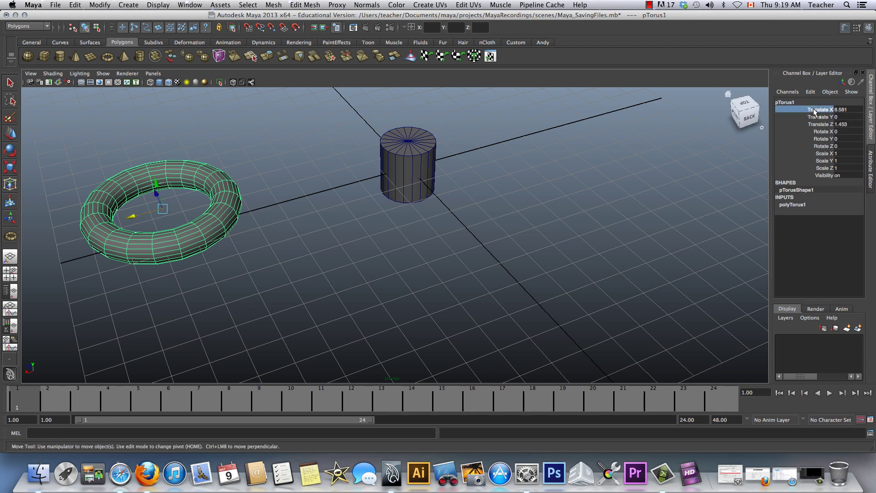
pyautogui.doubleClick(841, 110)
pyautogui.write('0')
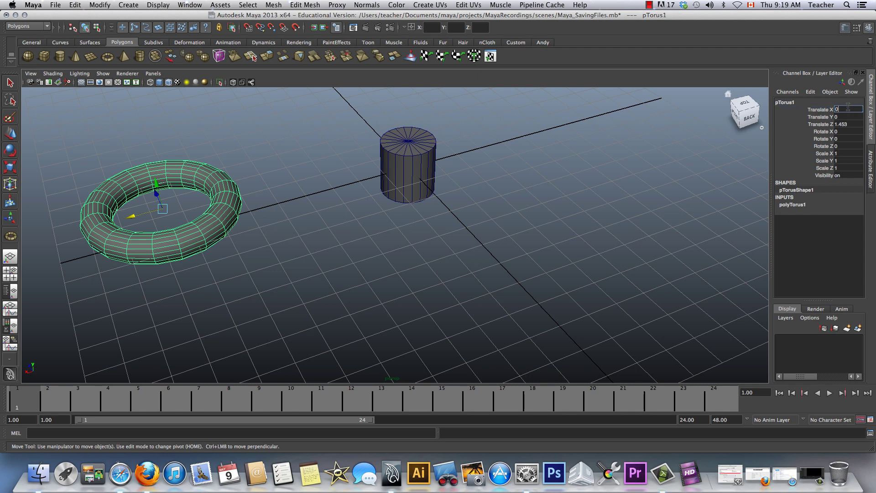
pyautogui.press('Tab')
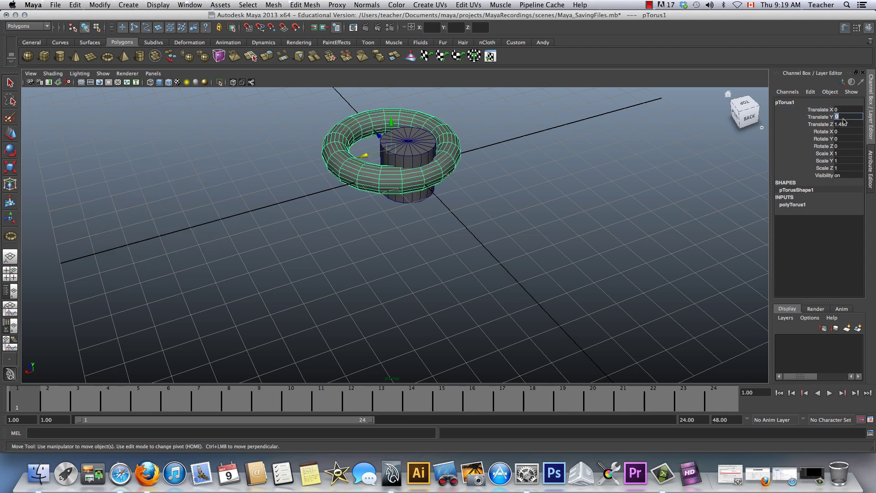
pyautogui.doubleClick(843, 124)
pyautogui.write('0')
pyautogui.press('Return')
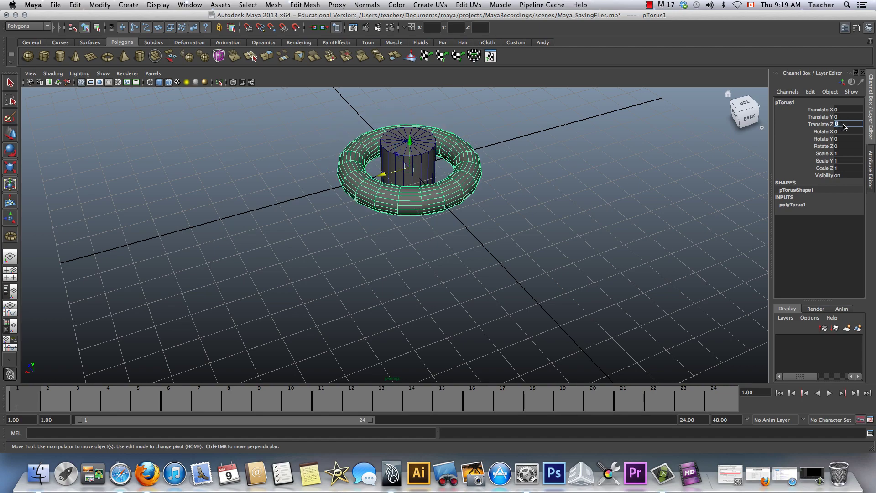
# Try selecting the cylinder and the torus in turn, and delete the torus.
pyautogui.keyDown('alt'); pyautogui.moveTo(56, 248); pyautogui.dragTo(363, 254); pyautogui.keyUp('alt')
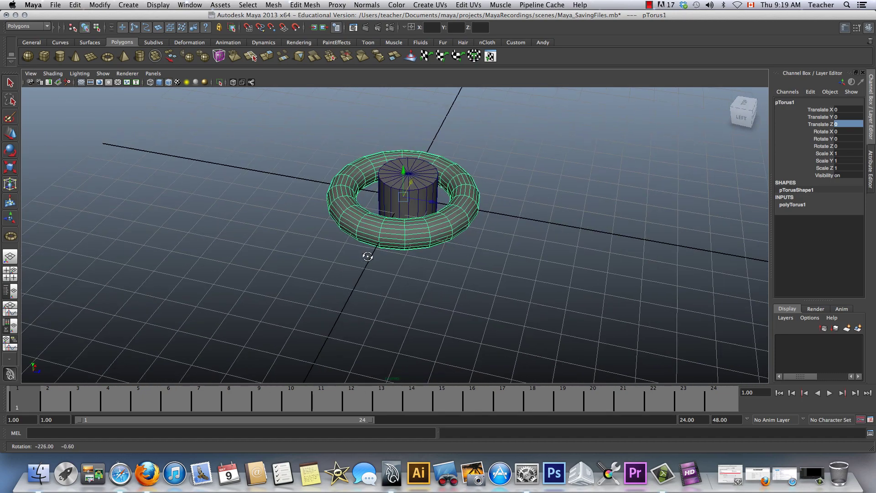
pyautogui.click(203, 182)
pyautogui.click(358, 180)
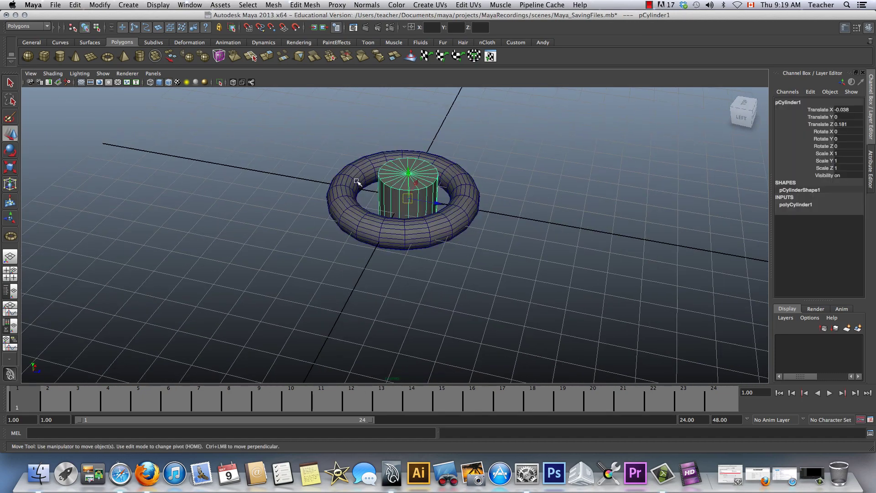
pyautogui.click(372, 223)
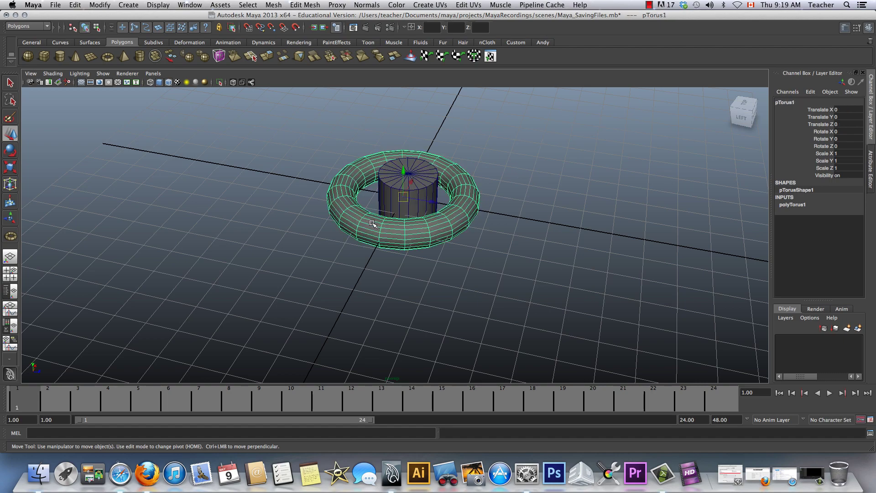
pyautogui.press('Delete')
# Select the cylinder, expand its polyCylinder1 input settings, and set its Height to 3.
pyautogui.keyDown('alt'); pyautogui.moveTo(372, 224); pyautogui.dragTo(432, 237); pyautogui.keyUp('alt')
pyautogui.scroll(4, 438, 196)
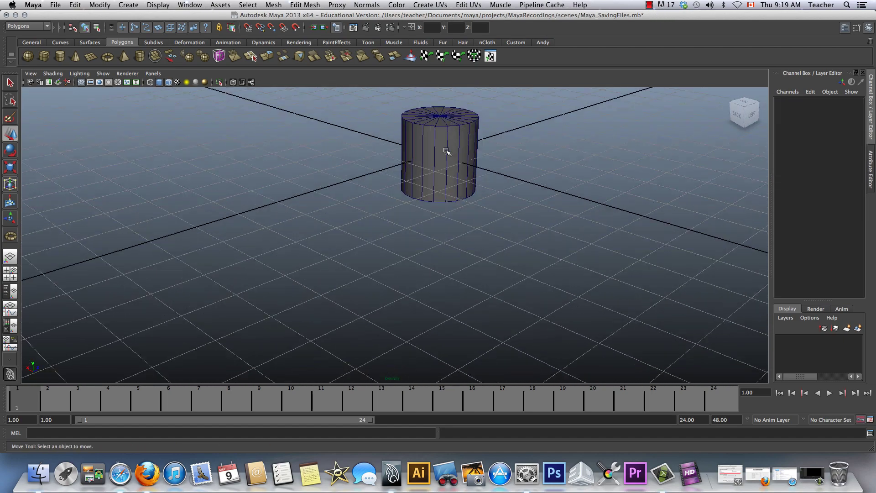
pyautogui.moveTo(446, 152)
pyautogui.keyDown('alt'); pyautogui.mouseDown()
pyautogui.moveTo(485, 172)
pyautogui.moveTo(449, 157)
pyautogui.moveTo(444, 168)
pyautogui.mouseUp(); pyautogui.keyUp('alt')
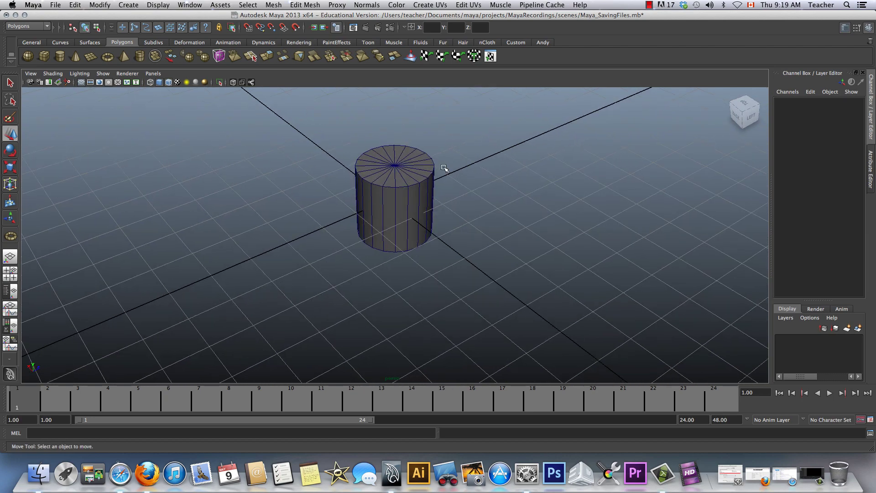
pyautogui.click(384, 183)
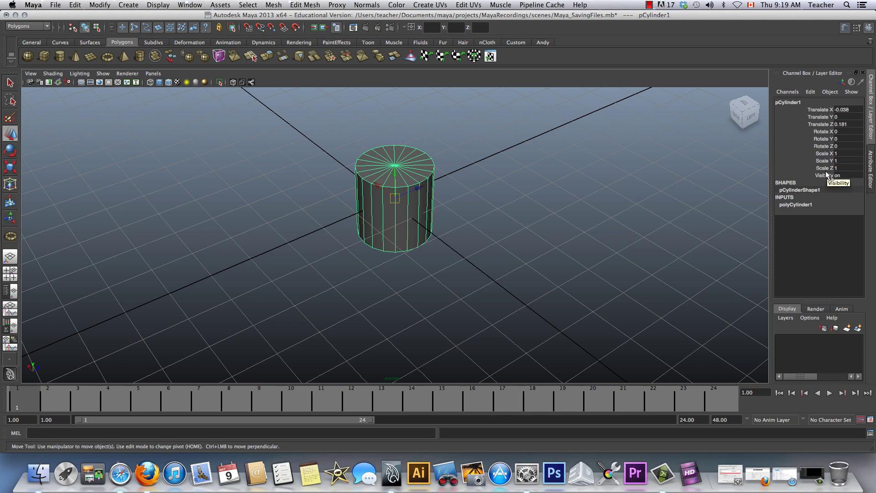
pyautogui.moveTo(435, 247)
pyautogui.keyDown('alt'); pyautogui.mouseDown()
pyautogui.moveTo(442, 221)
pyautogui.moveTo(445, 239)
pyautogui.mouseUp(); pyautogui.keyUp('alt')
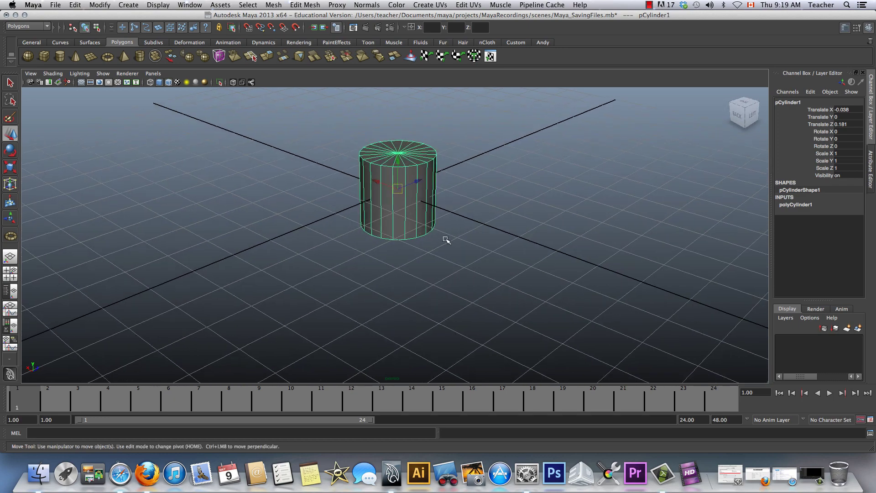
pyautogui.click(786, 204)
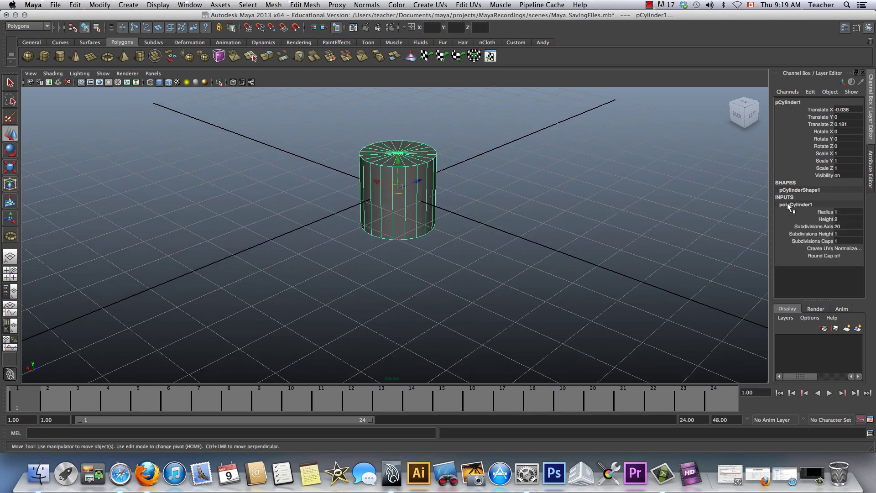
pyautogui.click(852, 212)
pyautogui.click(846, 219)
pyautogui.press('Return')
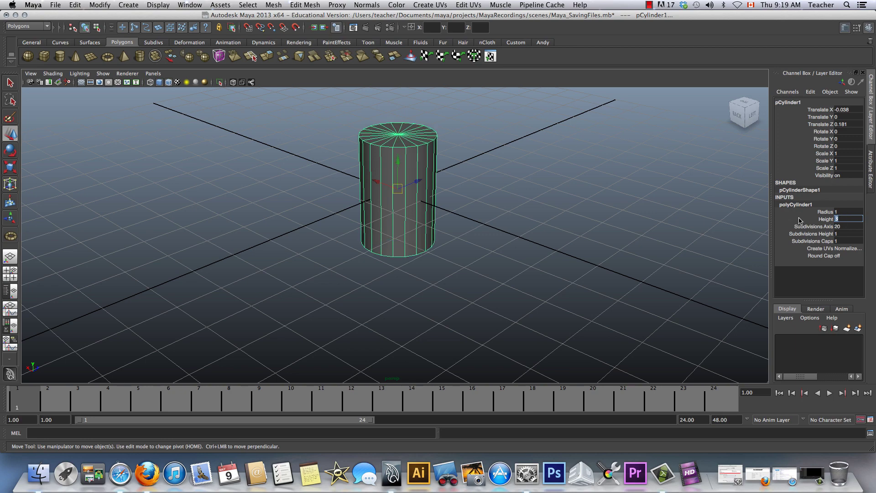
# Set the cylinder's Subdivisions Height to 5.
pyautogui.keyDown('alt'); pyautogui.moveTo(655, 274); pyautogui.dragTo(606, 262); pyautogui.keyUp('alt')
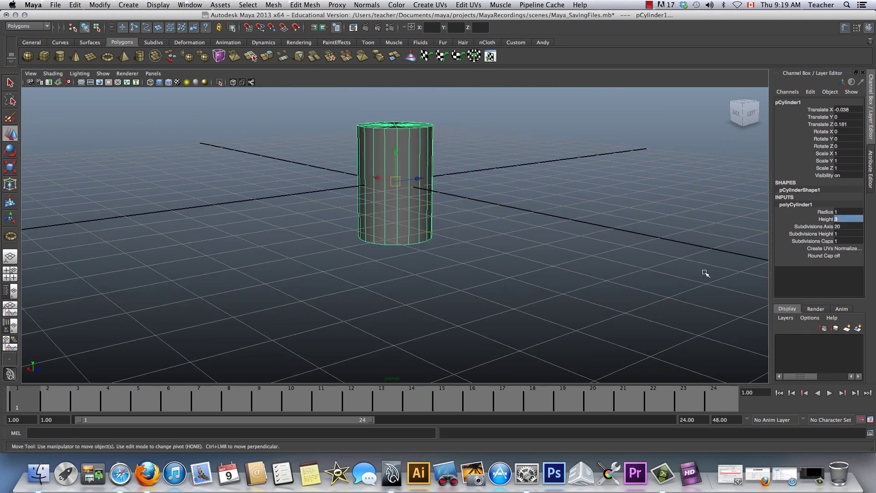
pyautogui.click(833, 234)
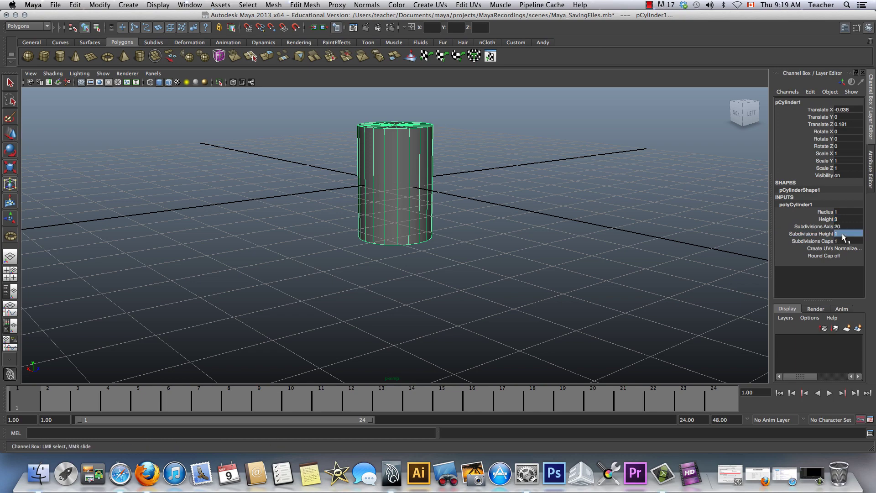
pyautogui.press('Return')
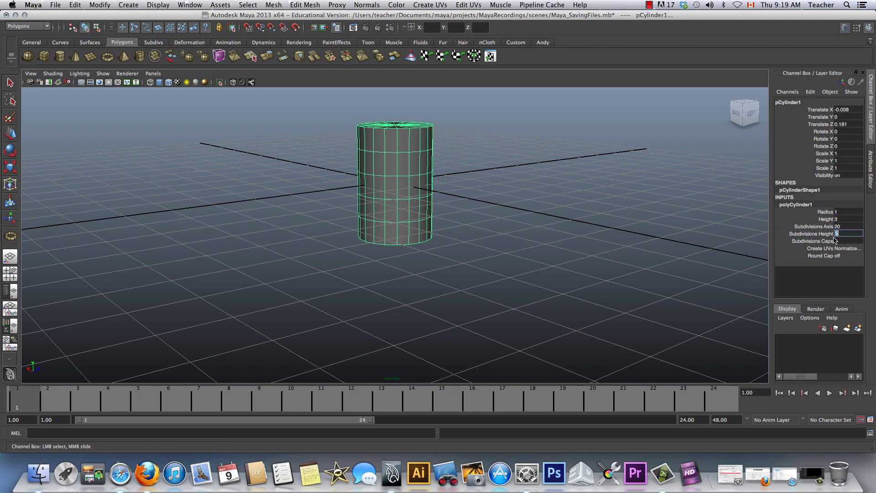
# Set the cylinder's Subdivisions Caps to 3.
pyautogui.click(824, 241)
pyautogui.keyDown('alt'); pyautogui.moveTo(532, 245); pyautogui.dragTo(502, 239); pyautogui.keyUp('alt')
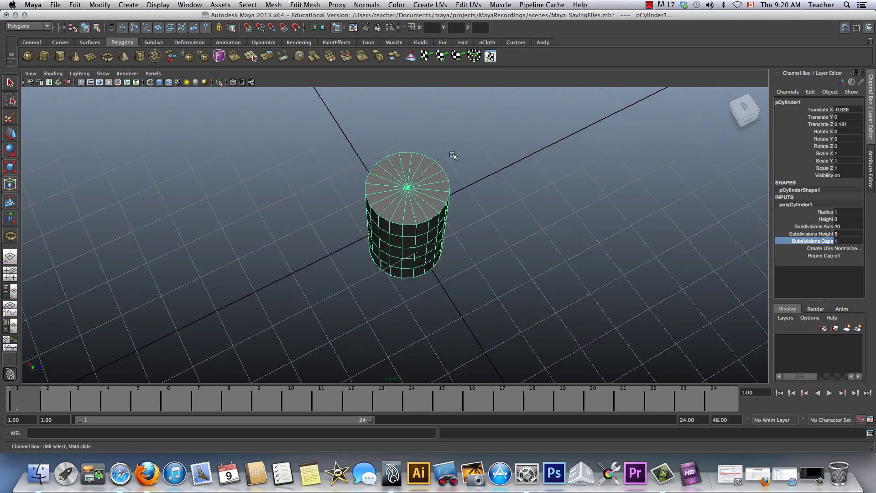
pyautogui.click(837, 240)
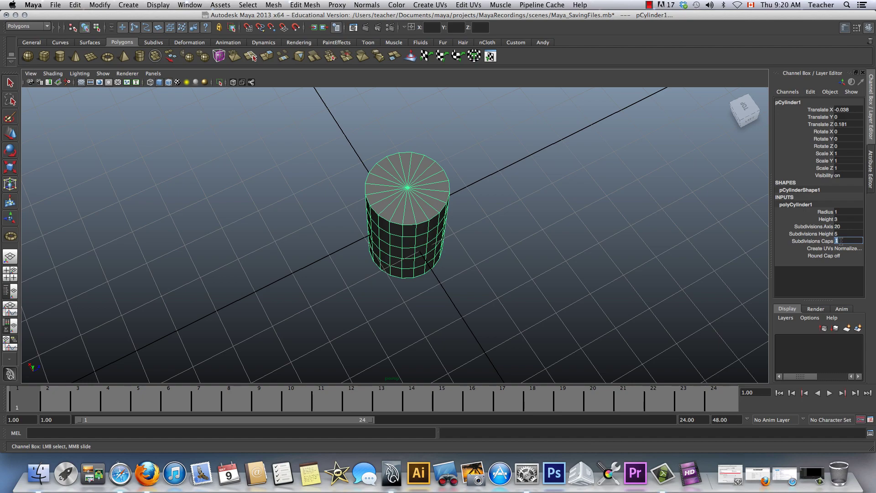
pyautogui.write('3')
pyautogui.press('Return')
pyautogui.keyDown('alt'); pyautogui.moveTo(699, 289); pyautogui.dragTo(714, 272); pyautogui.keyUp('alt')
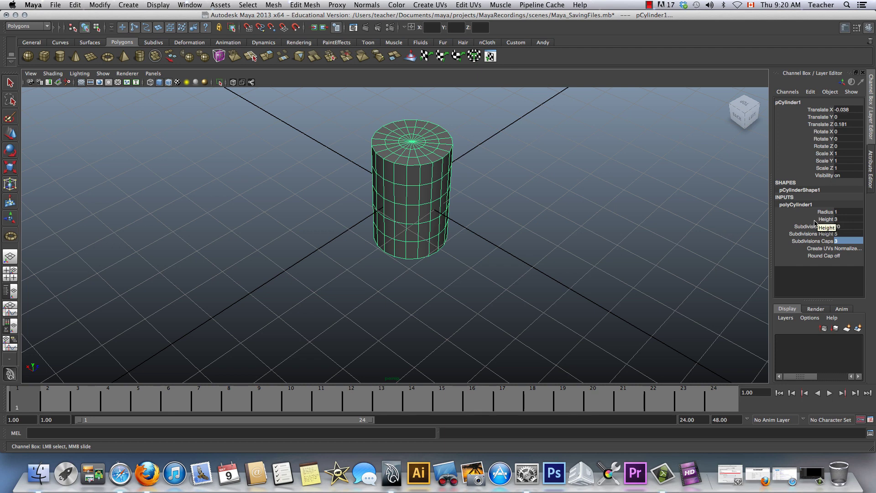
# Set the cylinder's Translate X, Y and Z together to 0.
pyautogui.keyDown('alt'); pyautogui.moveTo(567, 234); pyautogui.dragTo(399, 231); pyautogui.keyUp('alt')
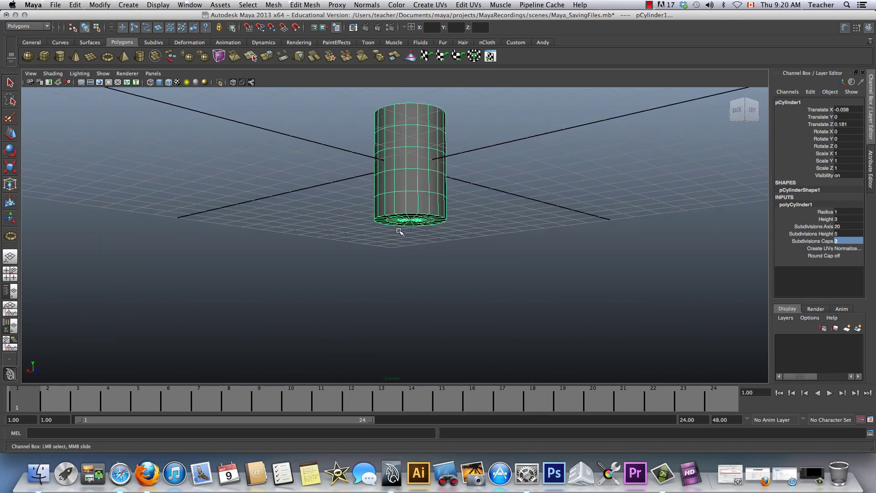
pyautogui.moveTo(815, 113); pyautogui.dragTo(837, 122)
pyautogui.click(836, 123)
pyautogui.write('0')
pyautogui.press('Return')
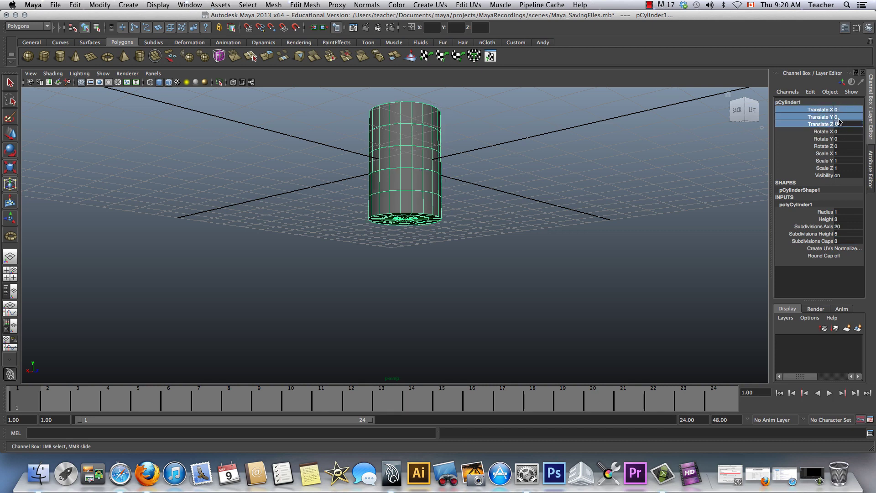
# Raise the cylinder onto the grid by setting its Translate Y to 1.5.
pyautogui.click(838, 117)
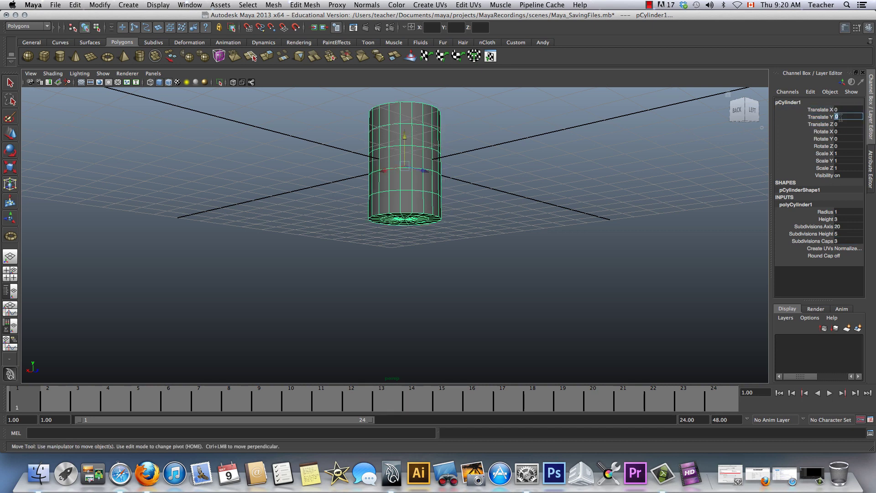
pyautogui.write('1.5')
pyautogui.press('Return')
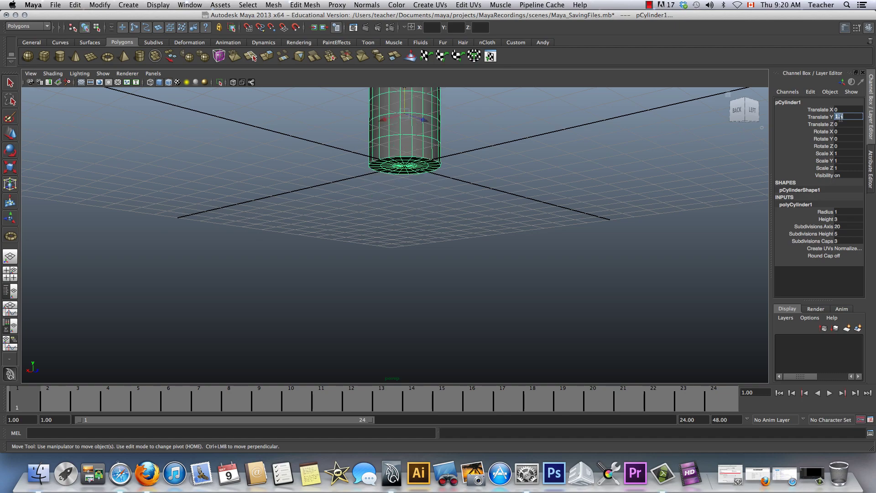
pyautogui.keyDown('alt'); pyautogui.moveTo(558, 193); pyautogui.dragTo(553, 211); pyautogui.keyUp('alt')
pyautogui.keyDown('alt'); pyautogui.moveTo(554, 211); pyautogui.dragTo(537, 202, button='right'); pyautogui.keyUp('alt')
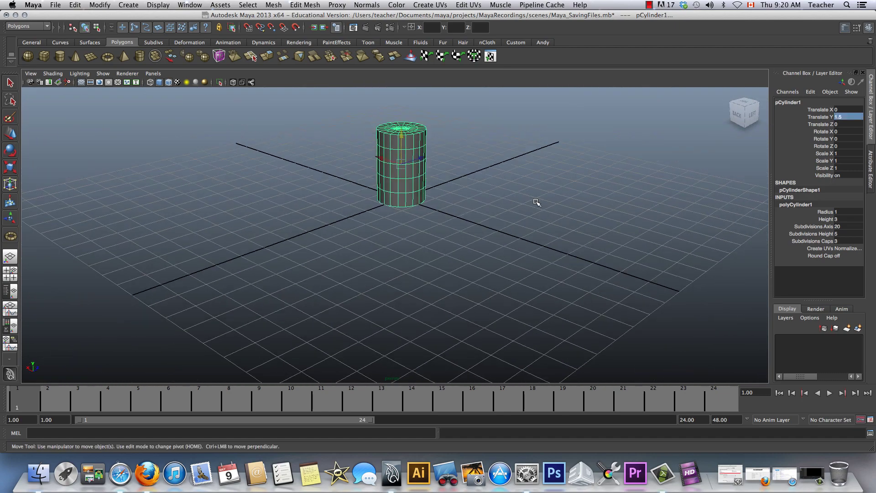
# Draw a large polygon plane under the cylinder and set its Translate X, Y and Z to 0.
pyautogui.keyDown('alt'); pyautogui.moveTo(537, 202); pyautogui.dragTo(527, 225); pyautogui.keyUp('alt')
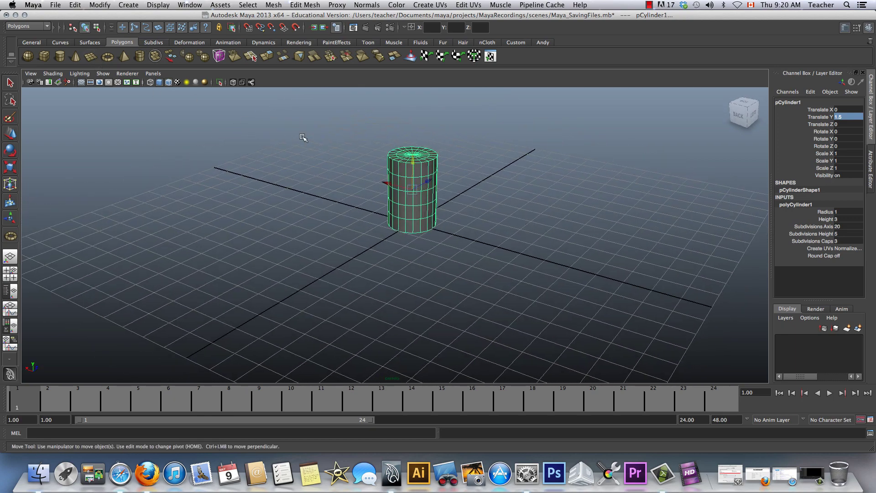
pyautogui.moveTo(319, 137); pyautogui.dragTo(483, 382)
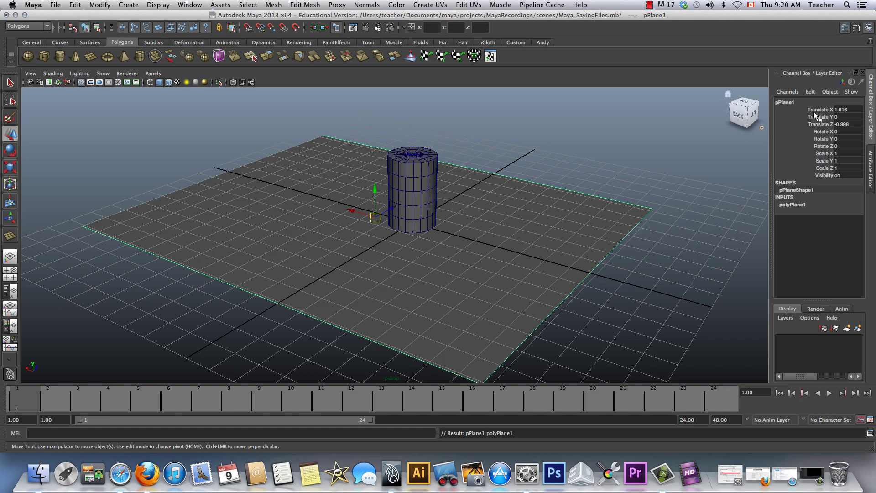
pyautogui.moveTo(814, 112); pyautogui.dragTo(843, 122)
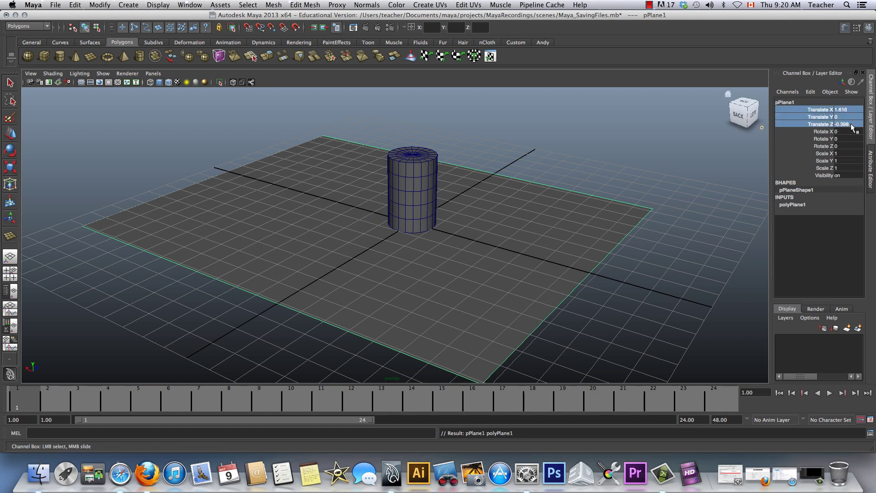
pyautogui.write('0')
pyautogui.press('Return')
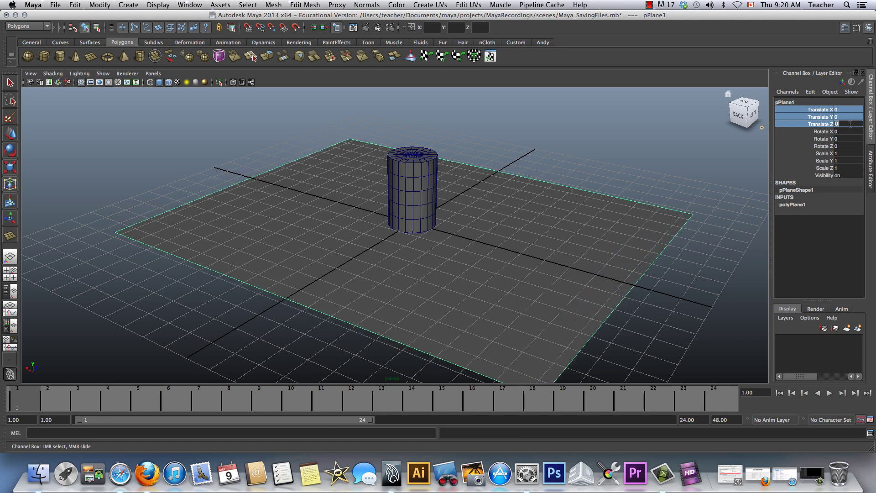
# Set the polygon plane's Width and Height both to 30.
pyautogui.click(799, 205)
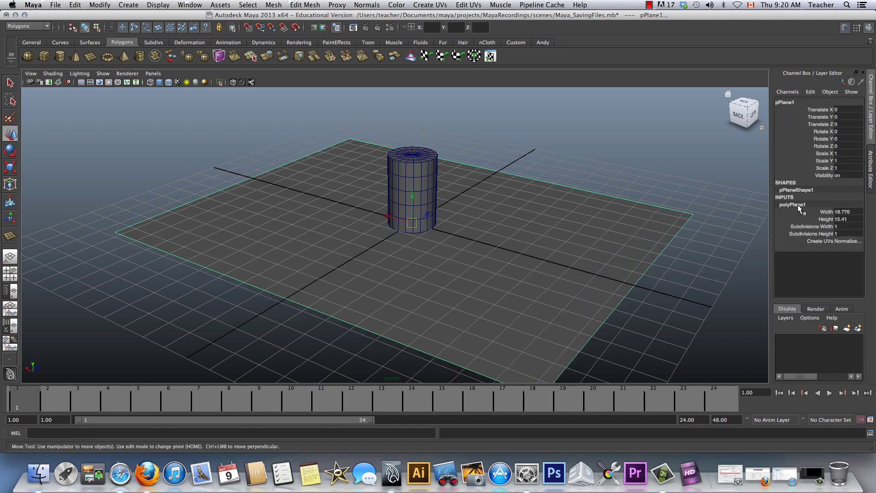
pyautogui.click(853, 211)
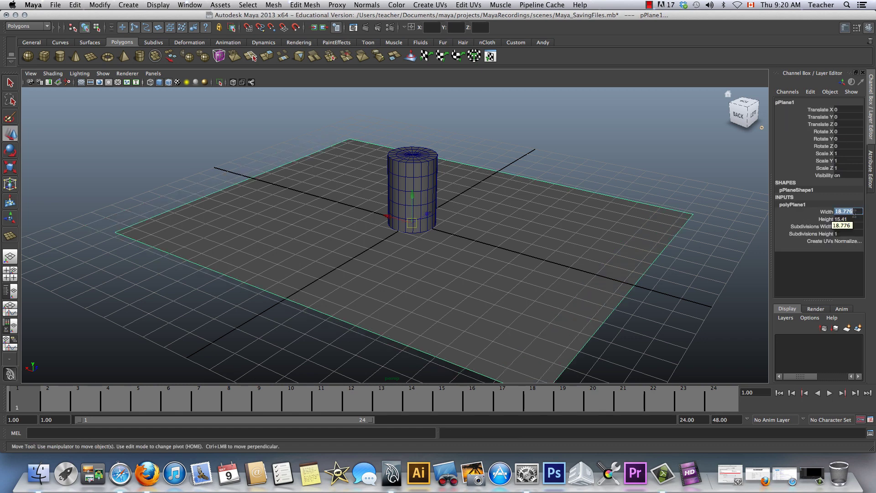
pyautogui.write('50')
pyautogui.press('Return')
pyautogui.press('Tab')
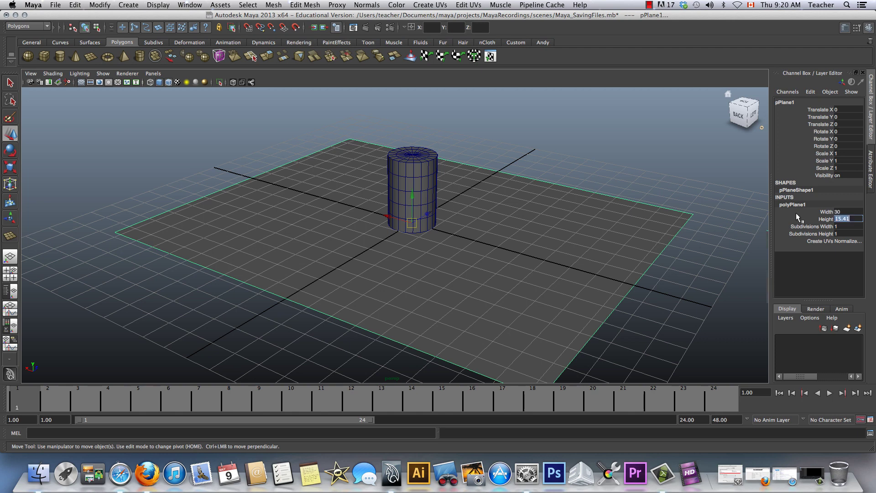
pyautogui.write('30')
pyautogui.press('Tab')
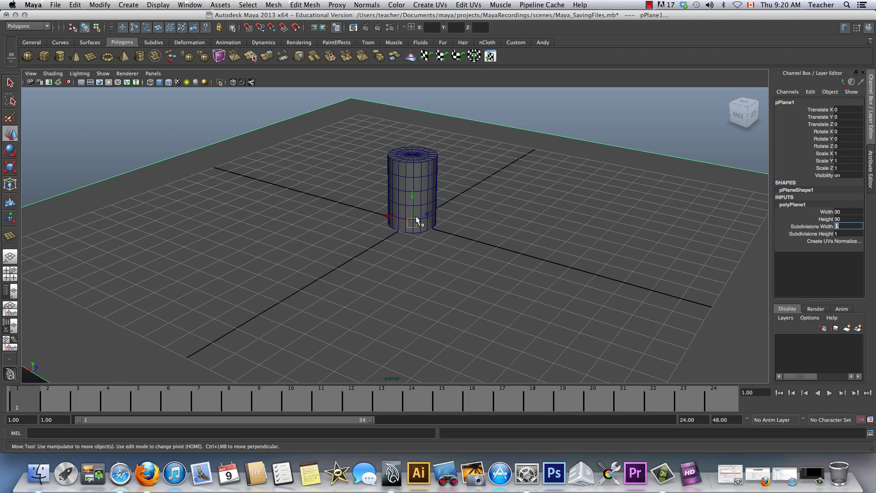
# Select the cylinder and activate the Select, Move, Rotate and Scale tools one after another to show their manipulators.
pyautogui.keyDown('alt'); pyautogui.moveTo(372, 226); pyautogui.dragTo(374, 251); pyautogui.keyUp('alt')
pyautogui.scroll(-5, 391, 247)
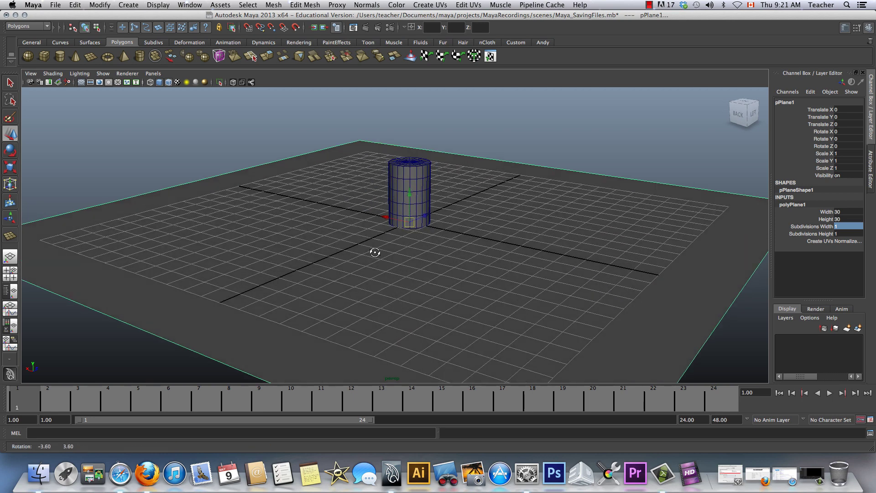
pyautogui.click(401, 188)
pyautogui.click(10, 83)
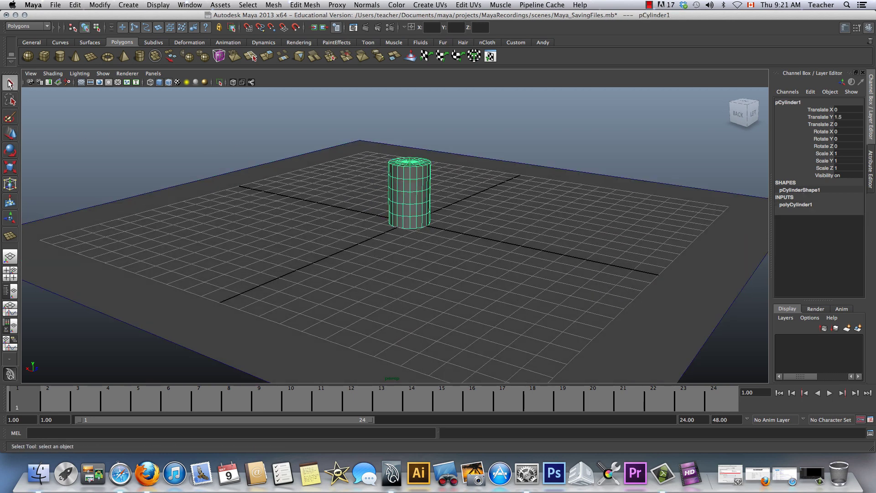
pyautogui.click(11, 134)
pyautogui.click(10, 150)
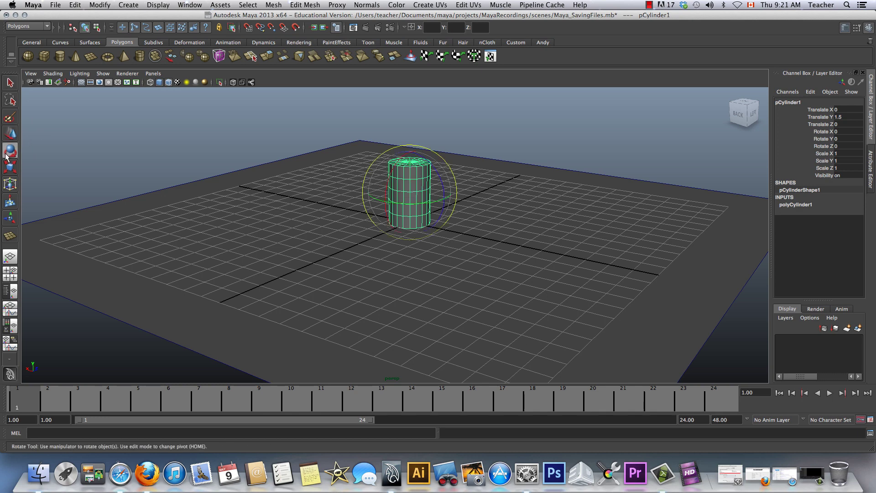
pyautogui.click(10, 167)
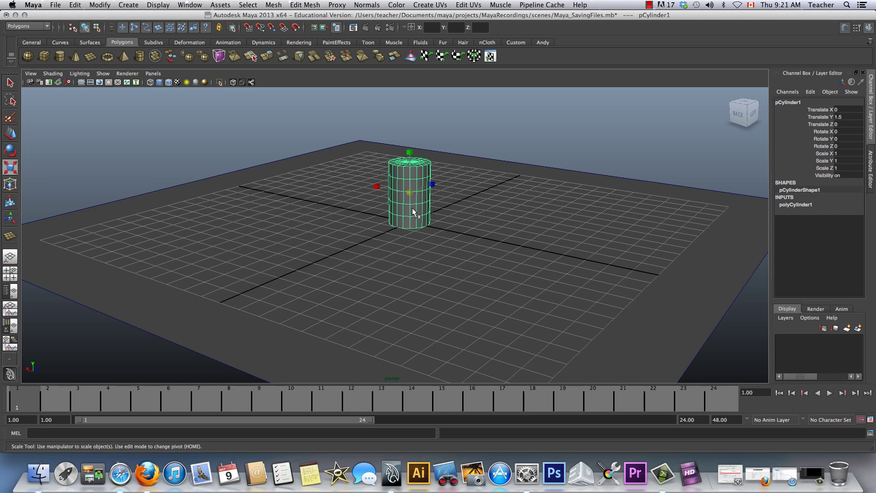
# Switch the selected cylinder from scaling to the Move tool, toggle briefly to the Select tool, and return to the Move tool.
pyautogui.press('w')
pyautogui.keyDown('alt'); pyautogui.moveTo(412, 207); pyautogui.dragTo(400, 219); pyautogui.keyUp('alt')
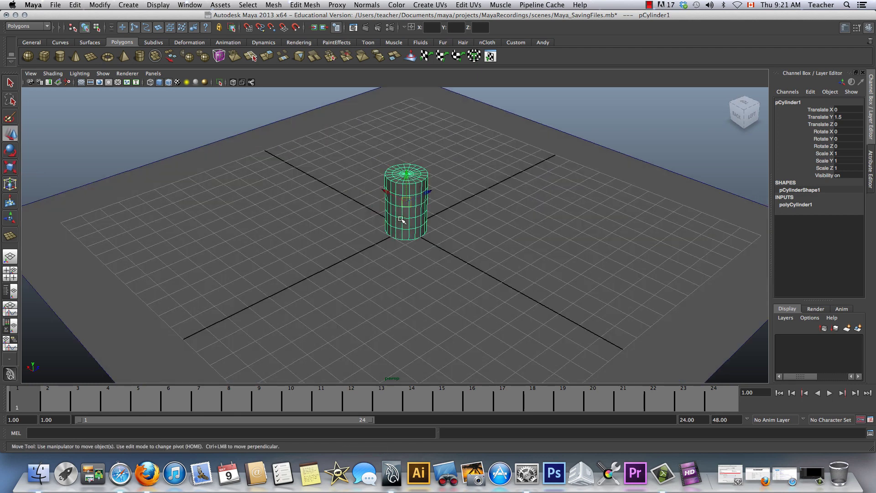
pyautogui.press('q')
pyautogui.press('w')
pyautogui.keyDown('alt'); pyautogui.moveTo(309, 219); pyautogui.dragTo(467, 189); pyautogui.keyUp('alt')
pyautogui.scroll(3, 436, 209)
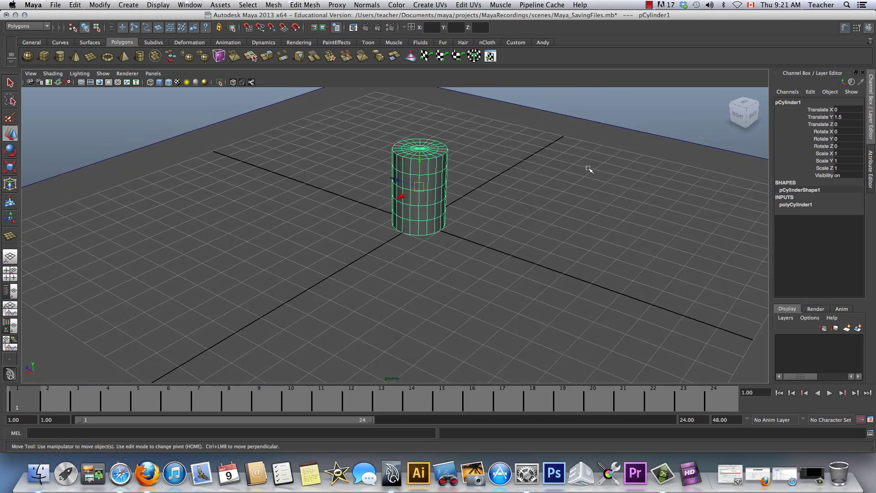